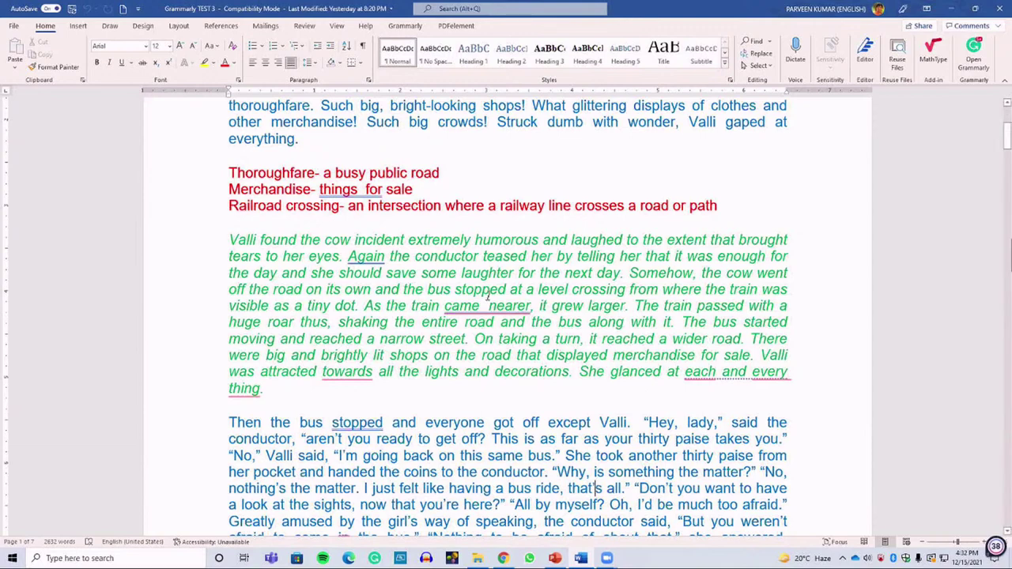
Copy the passage from "Then the bus stopped" through the green italic paragraph ending "nothing to be afraid of in that.".
left_click(973, 55)
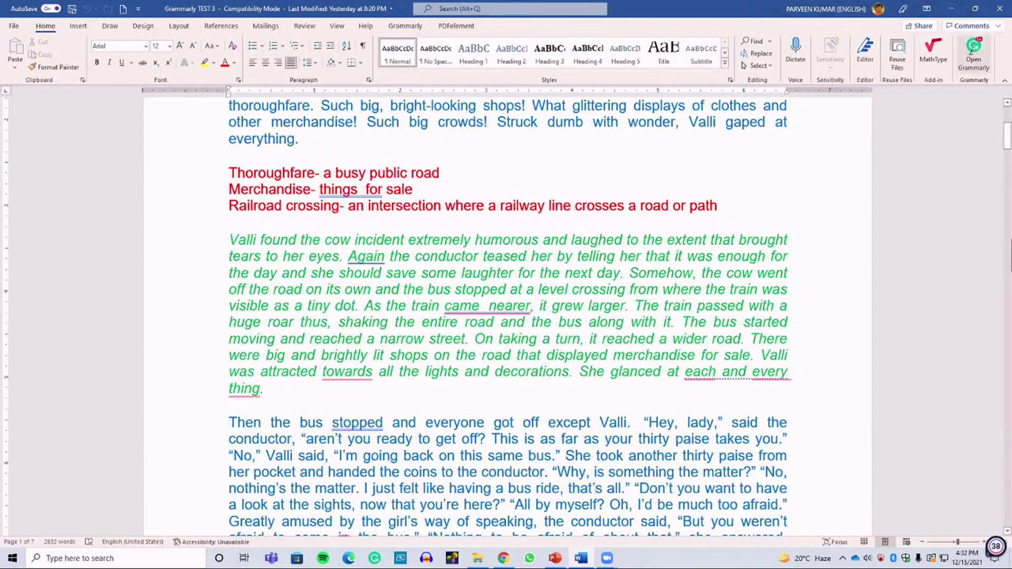
scroll(187, 348, "down", 4)
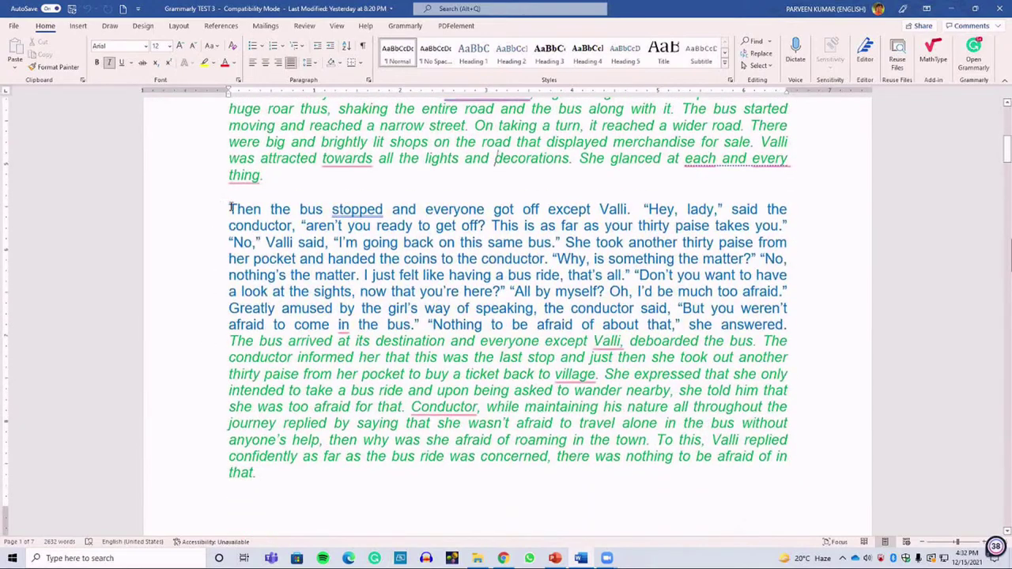
left_click_drag(230, 208, 301, 474)
key("ctrl+c")
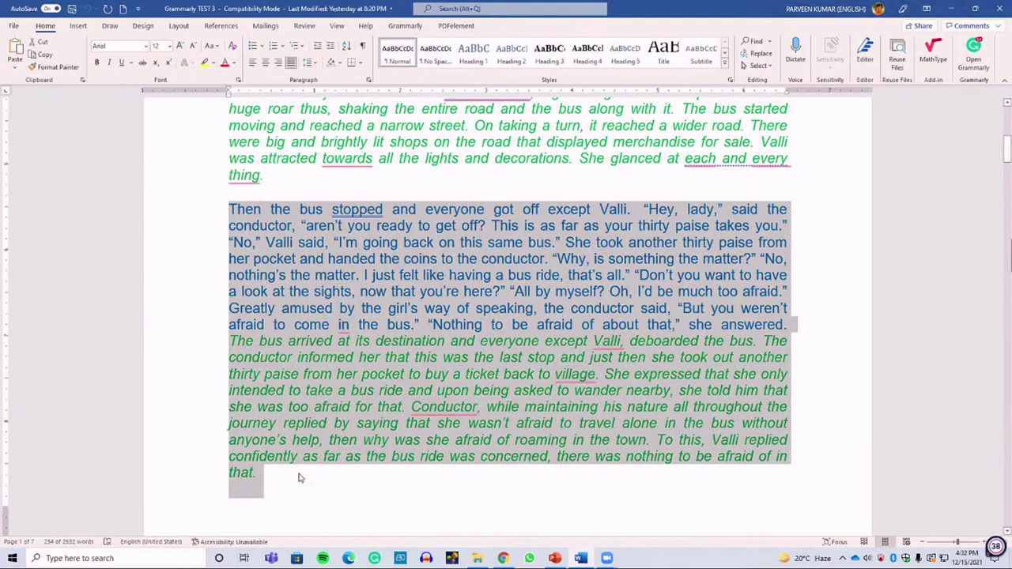
Switch to Chrome and open app.grammarly.com in a new tab.
left_click(504, 558)
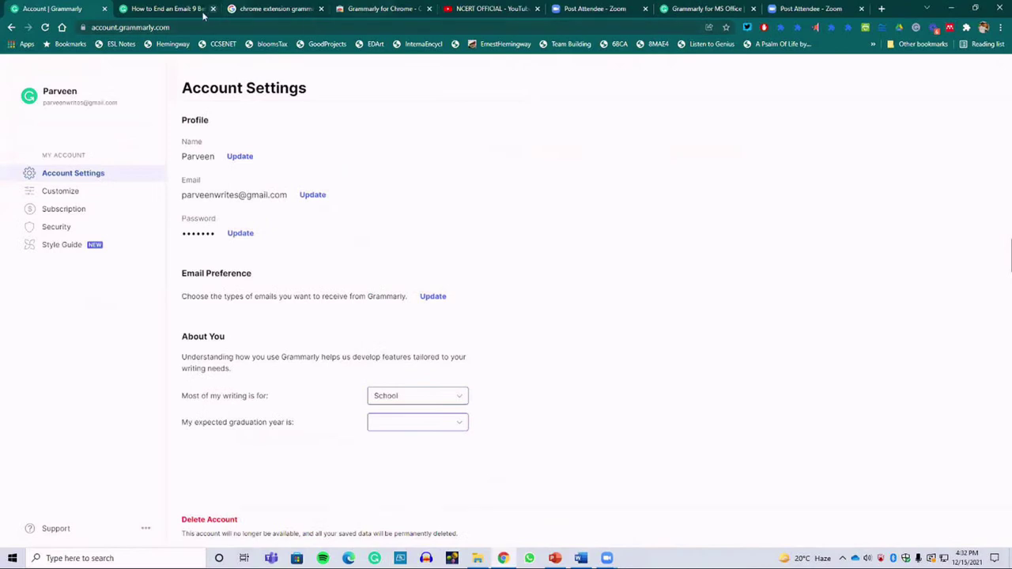
left_click(704, 9)
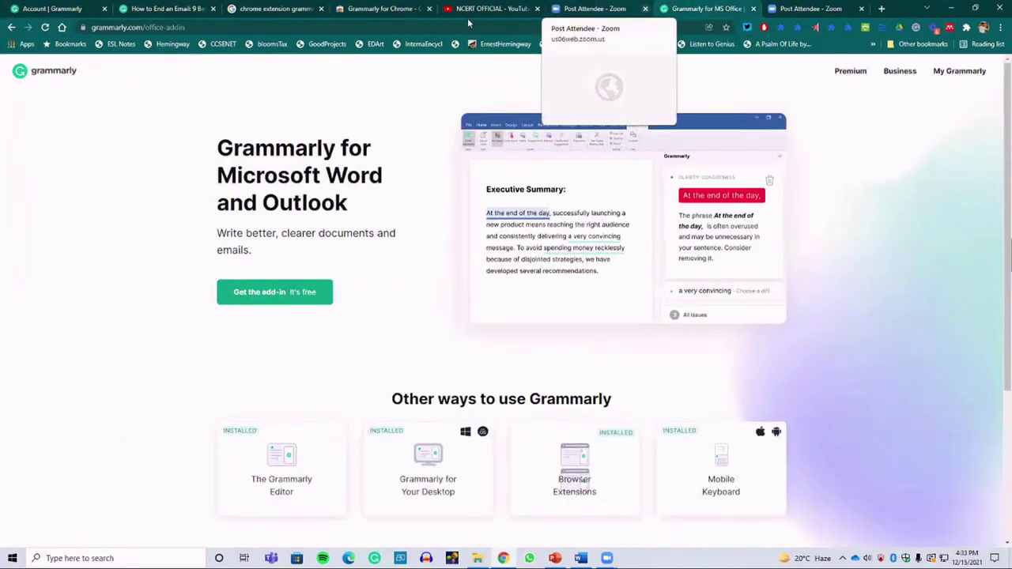
left_click(62, 8)
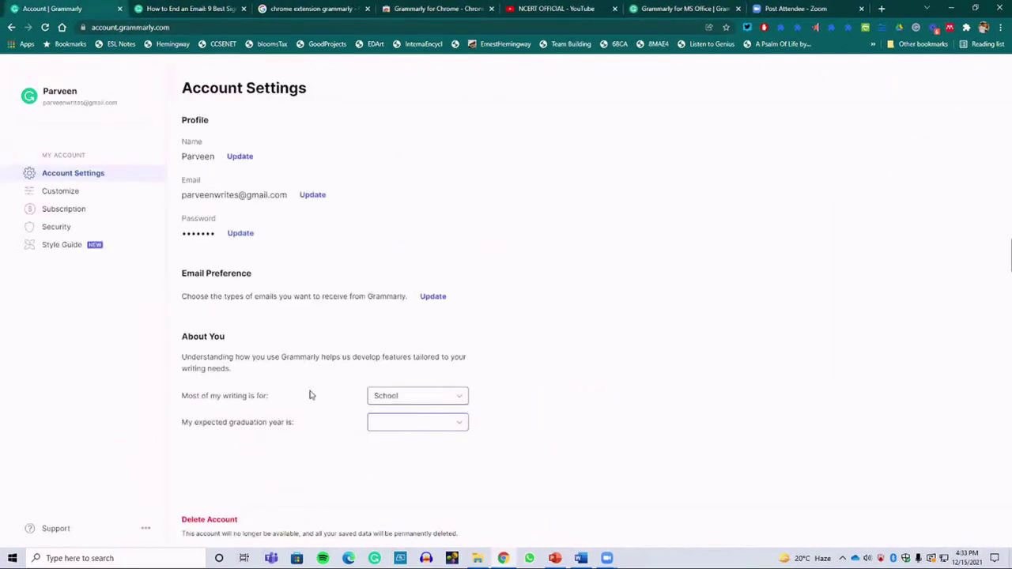
left_click(881, 10)
type("app")
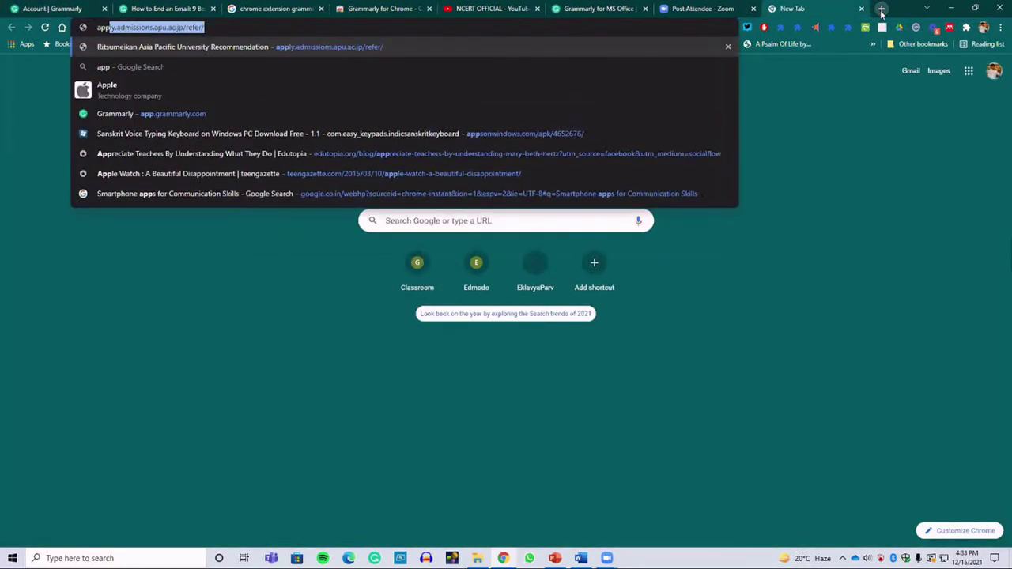
type(".grammarl")
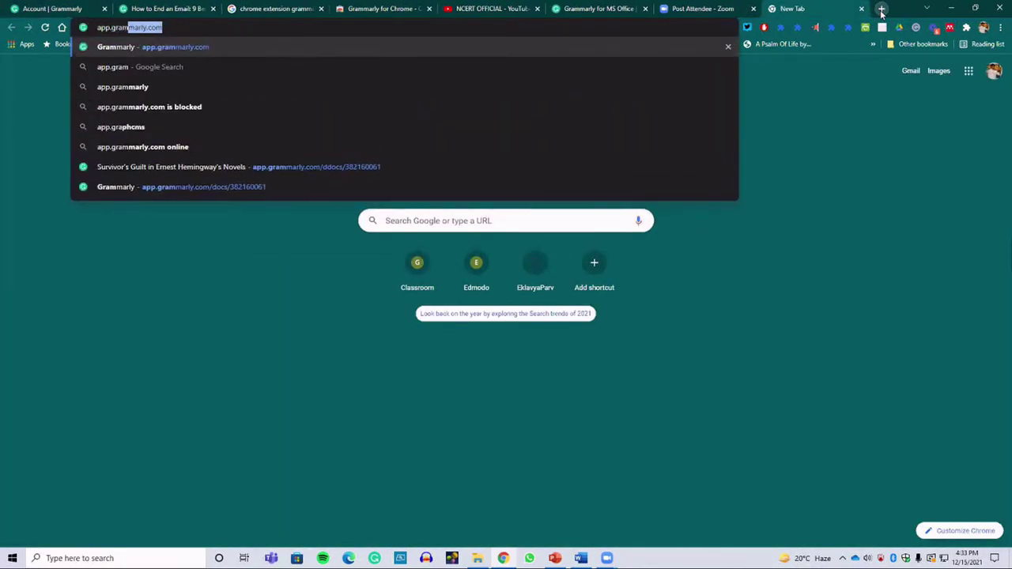
type("y")
key("Return")
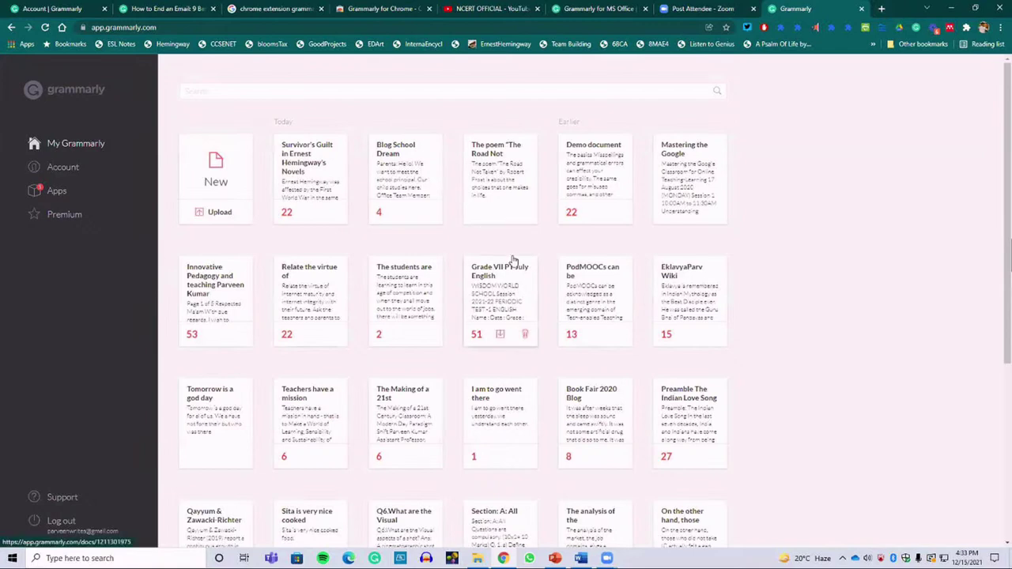
Create a new Grammarly document and paste the copied passage into it.
scroll(722, 312, "down", 3)
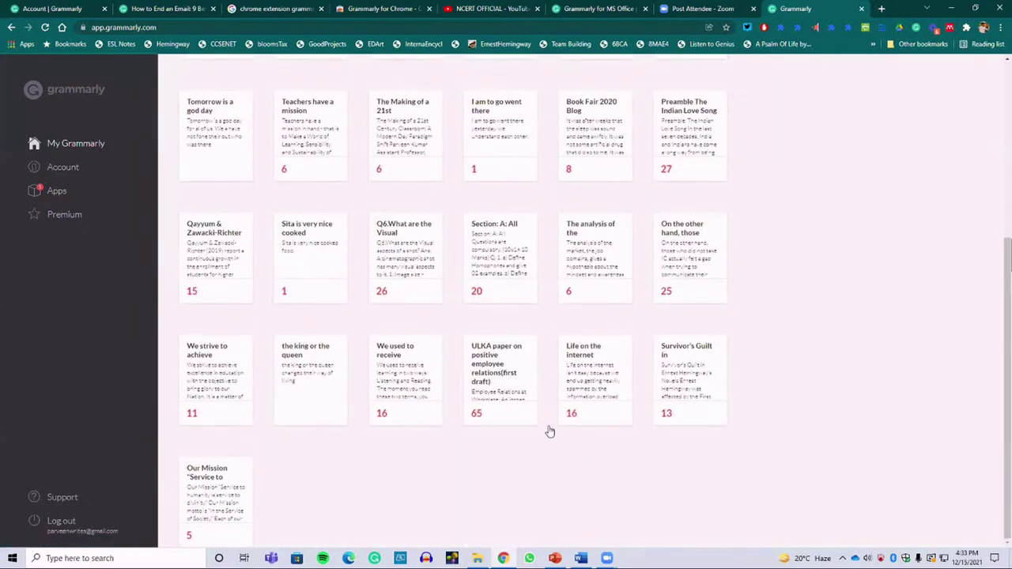
scroll(340, 413, "up", 3)
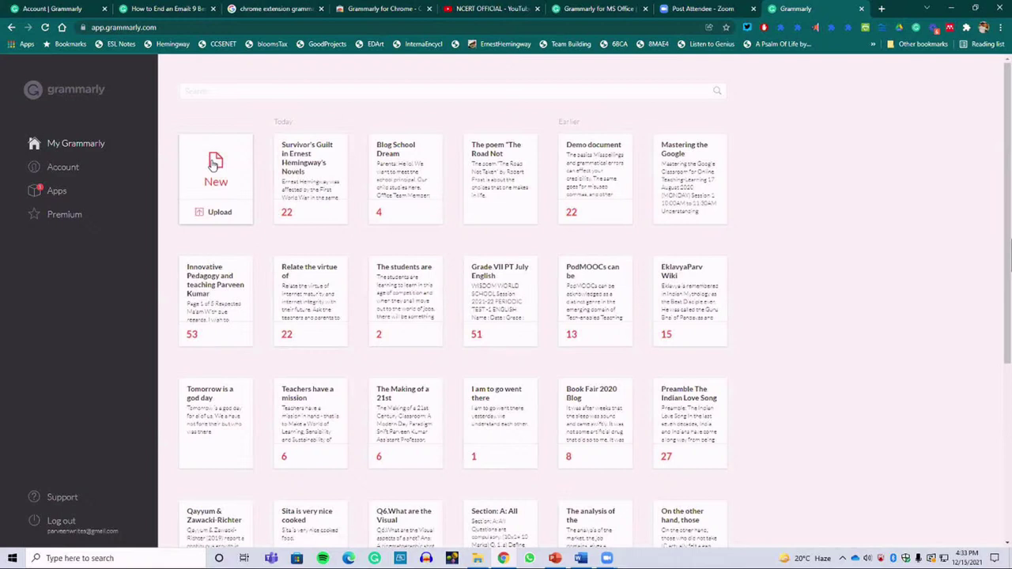
left_click(213, 163)
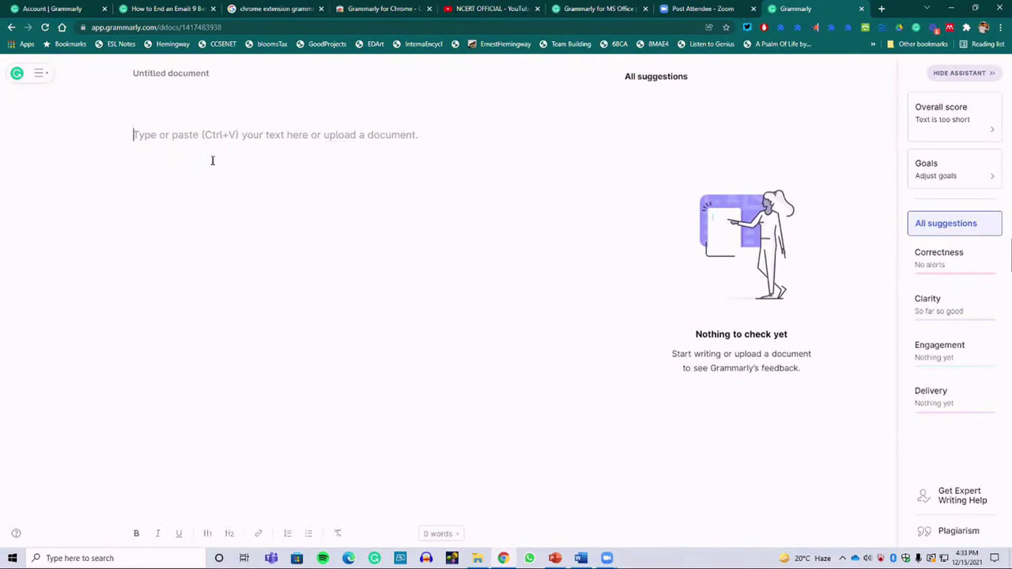
key("ctrl+v")
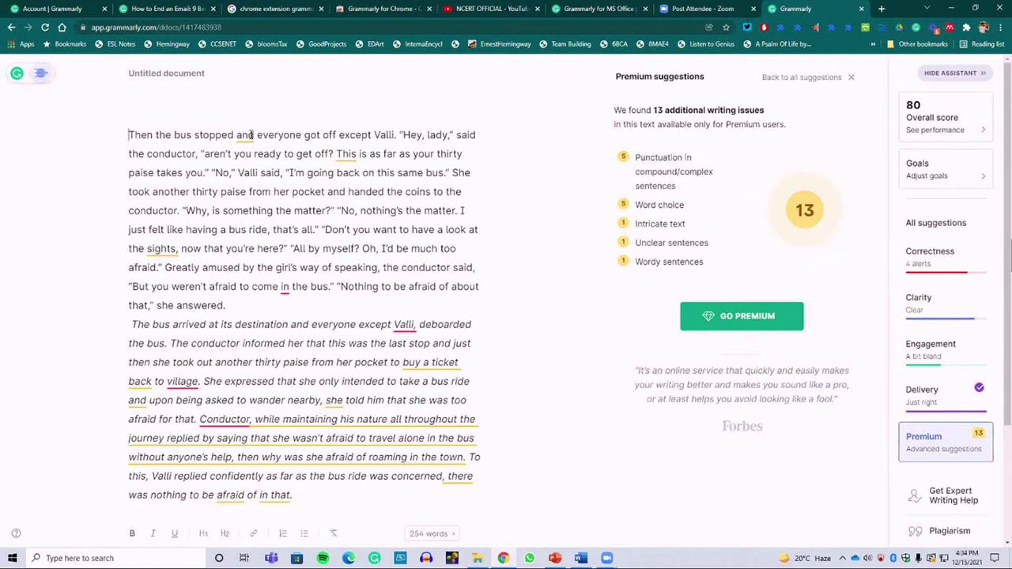
Inspect the flagged word "This", and view the overall score's performance details with the readability score explanation.
left_click(354, 154)
scroll(441, 359, "down", 3)
scroll(825, 447, "up", 3)
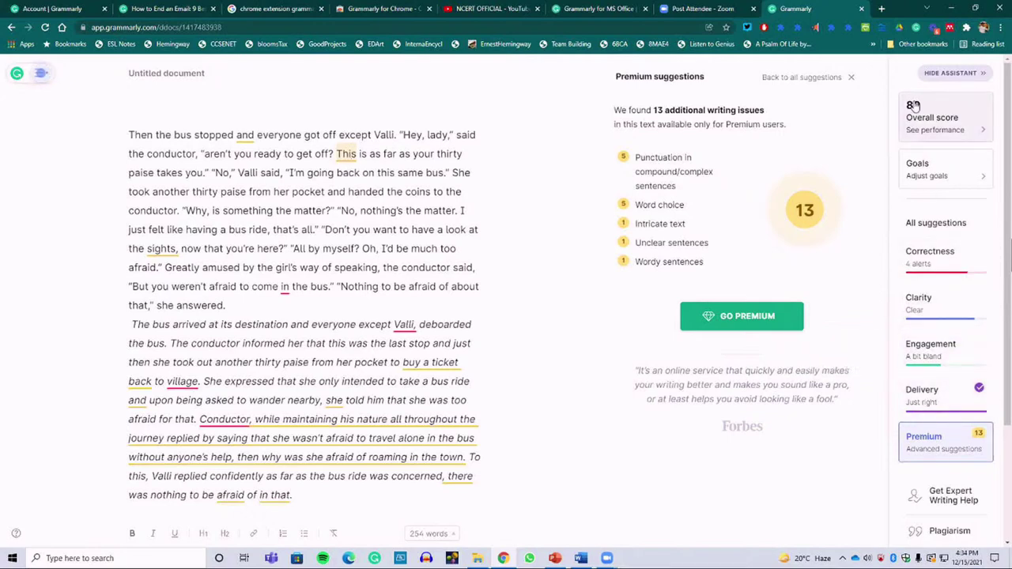
left_click(930, 120)
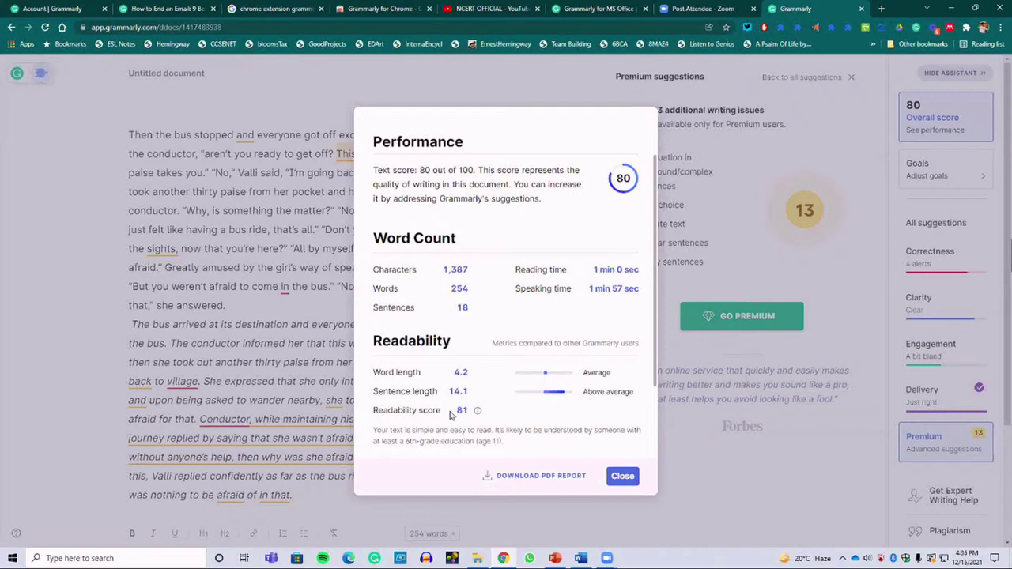
mouse_move(478, 416)
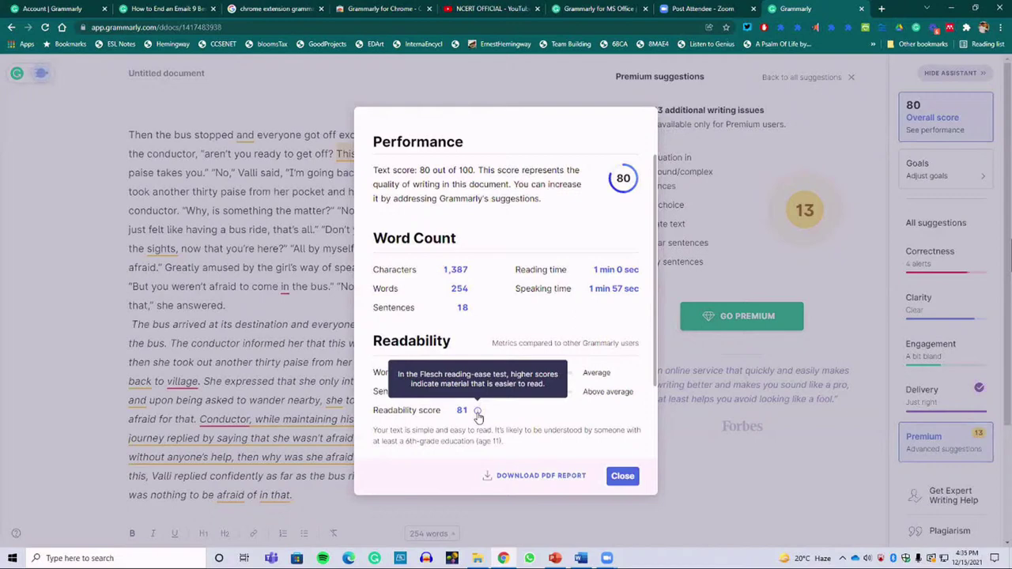
Download the performance report as a PDF named report to the Desktop and open it.
left_click(522, 475)
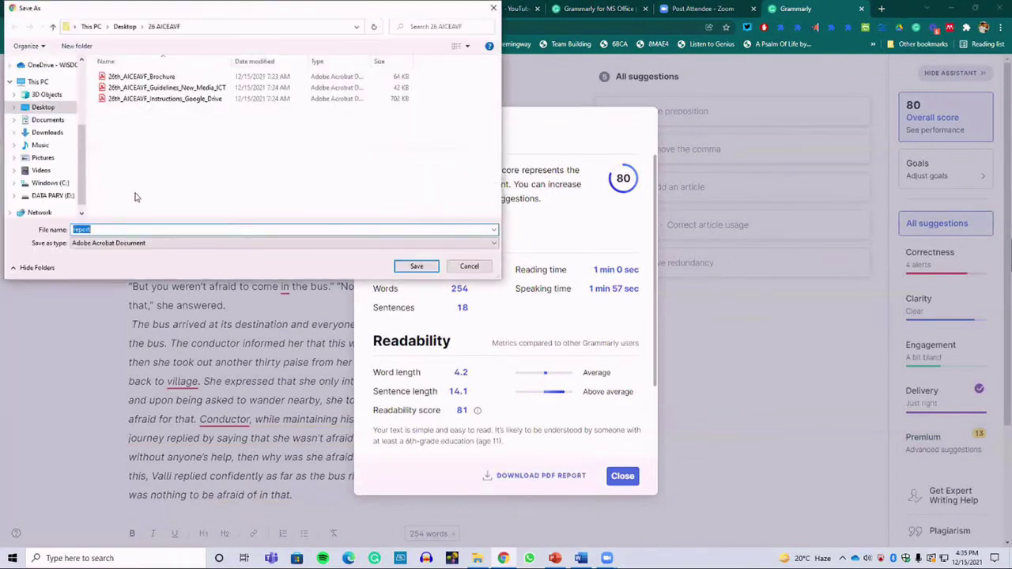
left_click(123, 30)
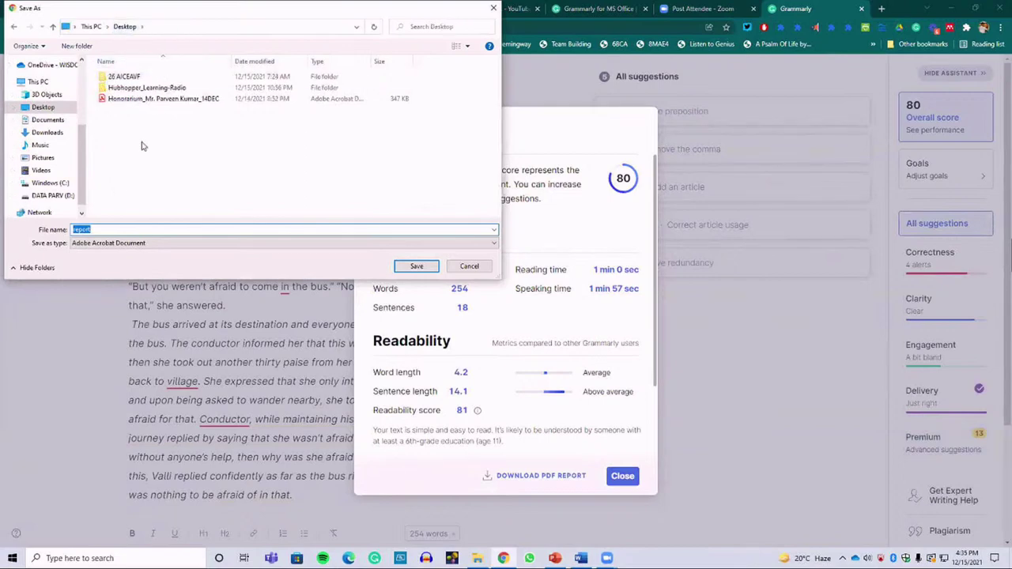
left_click(416, 266)
left_click(37, 533)
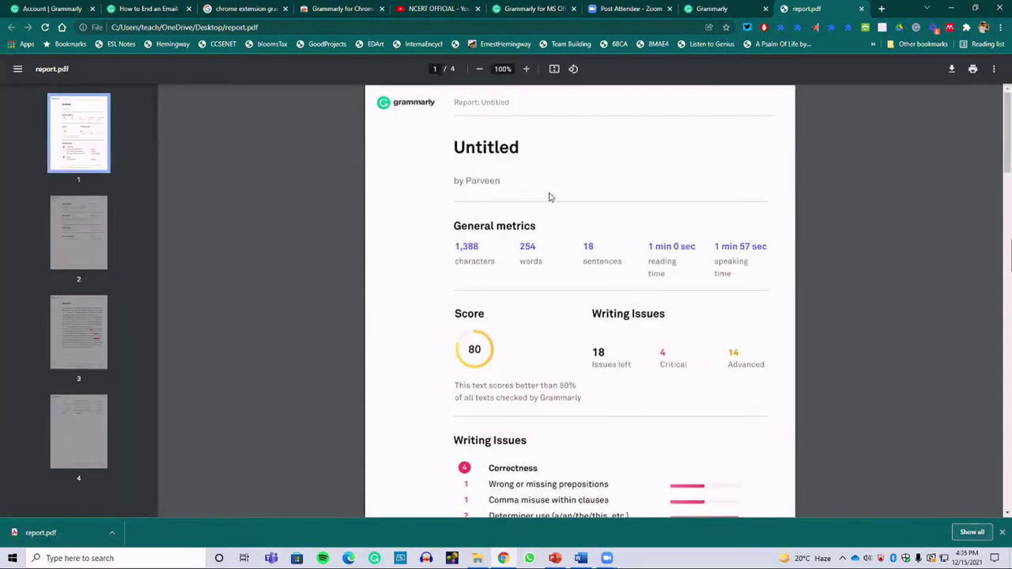
Examine the PDF report's general metrics, writing issues, vocabulary and length measures, marked-up text and list of corrections.
scroll(524, 290, "down", 2)
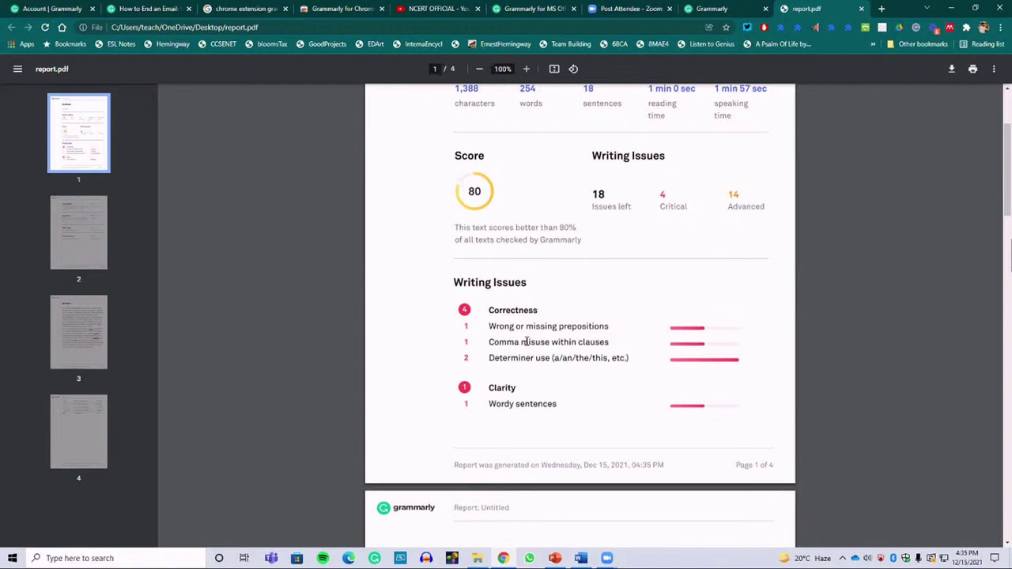
scroll(527, 341, "up", 1)
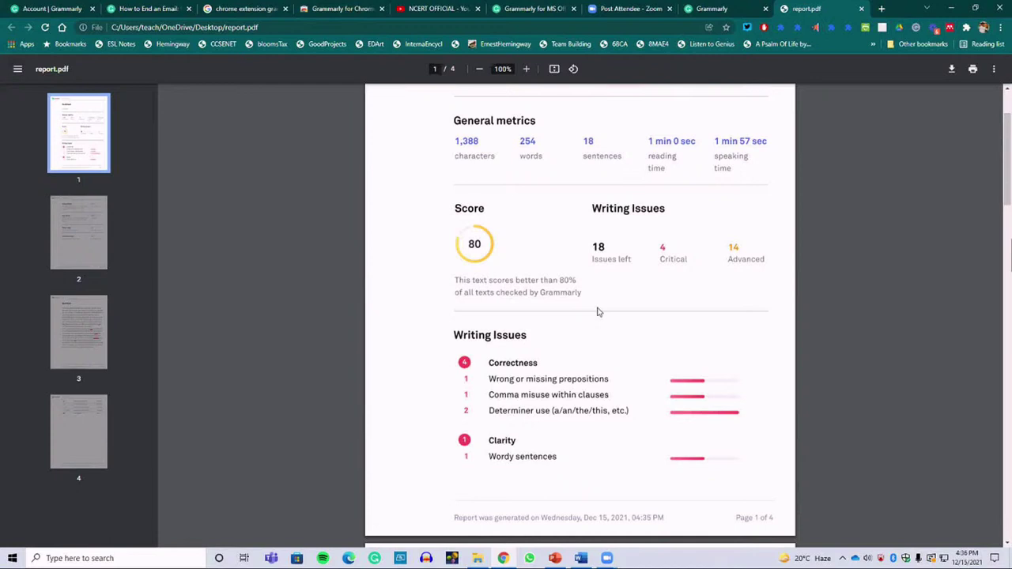
scroll(610, 319, "down", 3)
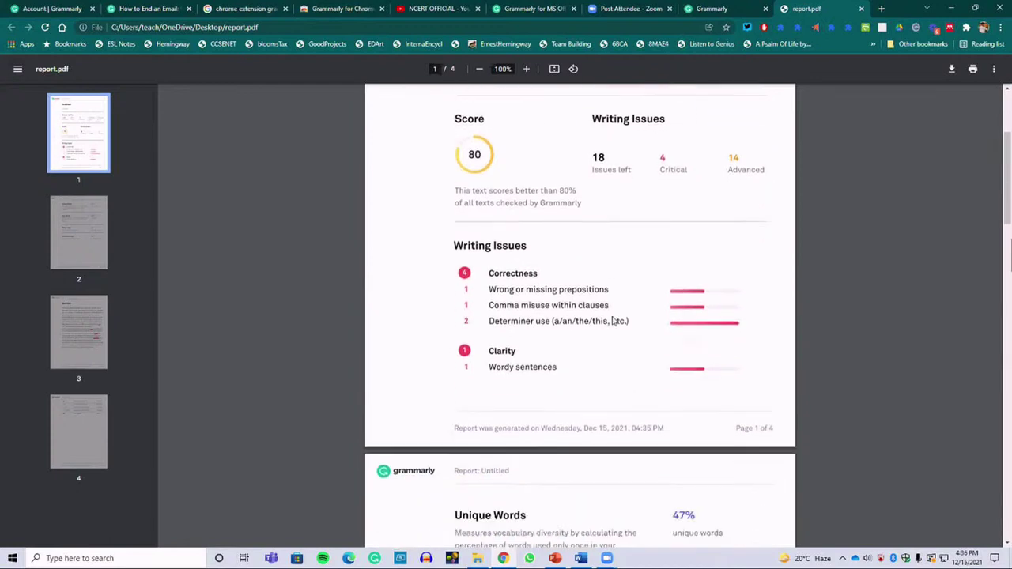
scroll(613, 320, "down", 3)
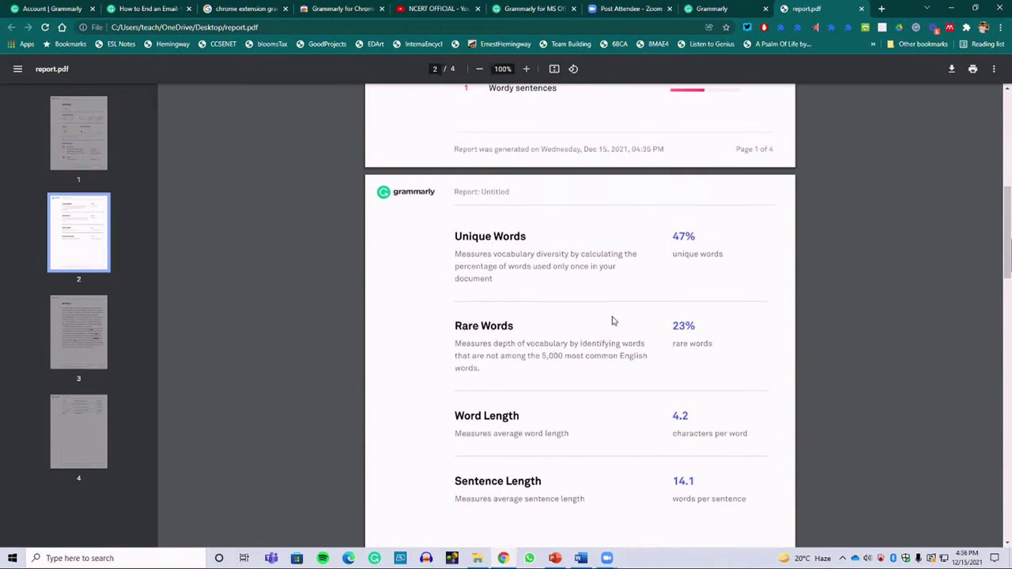
scroll(613, 321, "down", 3)
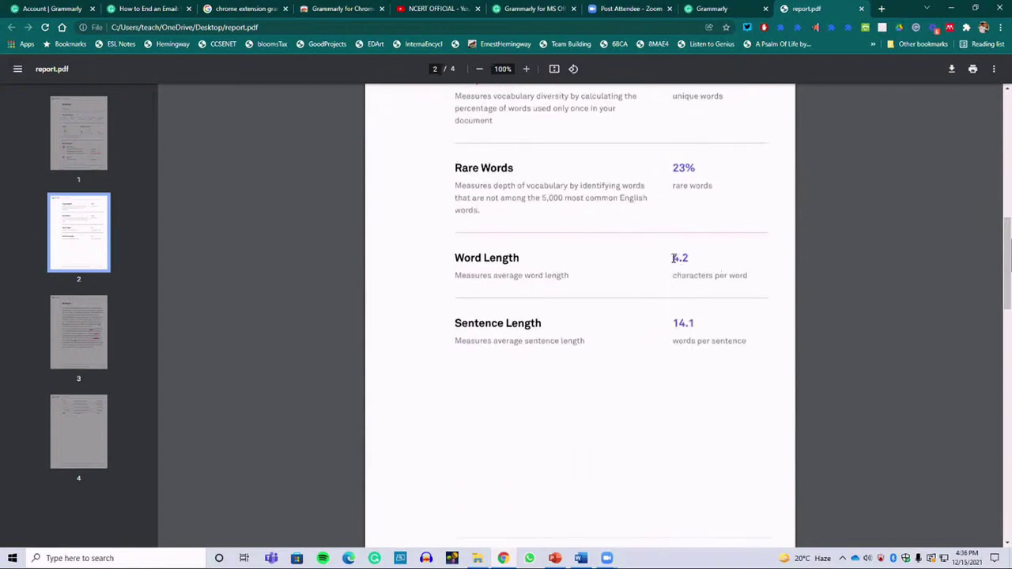
left_click_drag(672, 257, 692, 259)
scroll(678, 321, "down", 6)
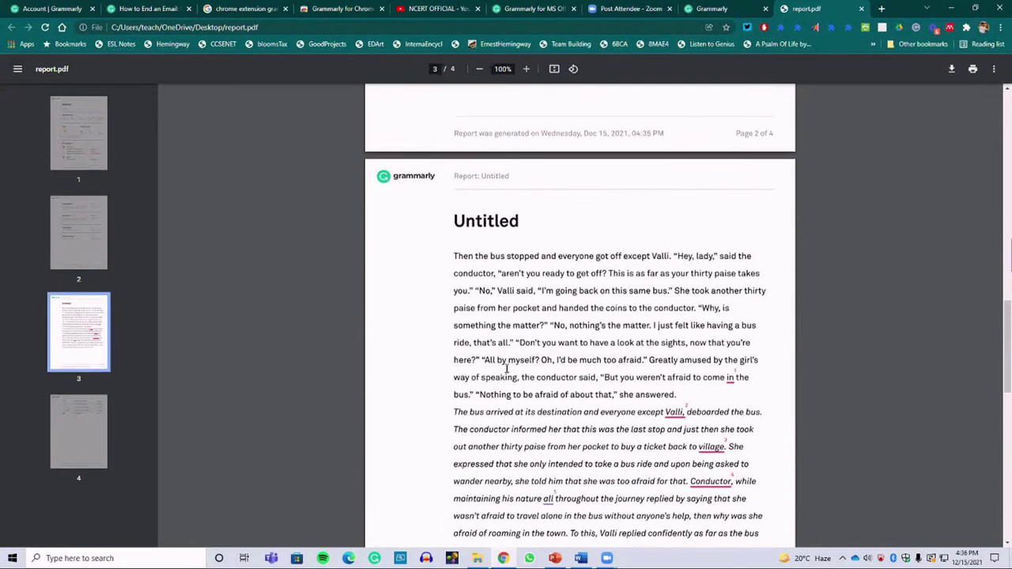
scroll(507, 368, "down", 7)
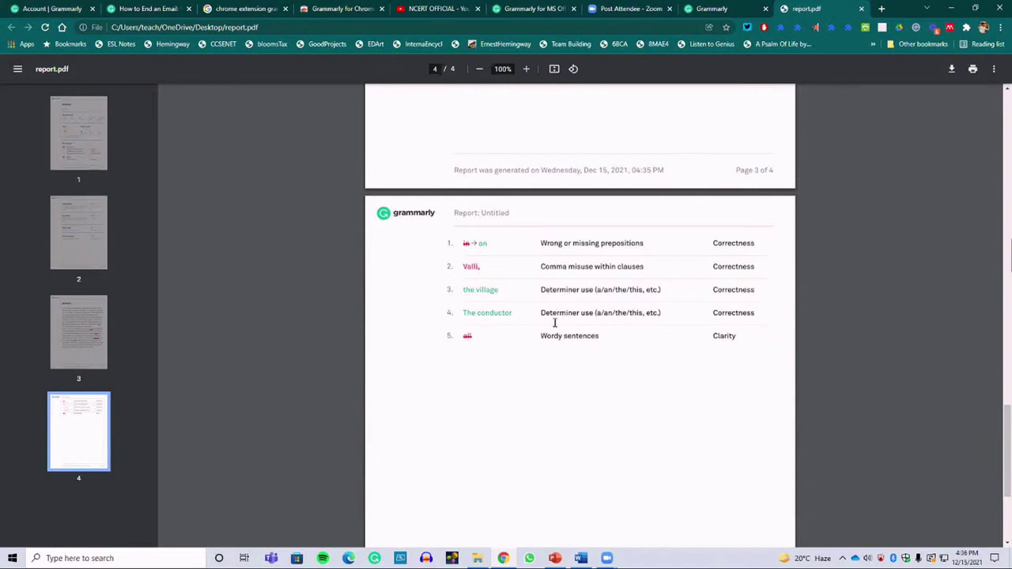
scroll(555, 323, "up", 10)
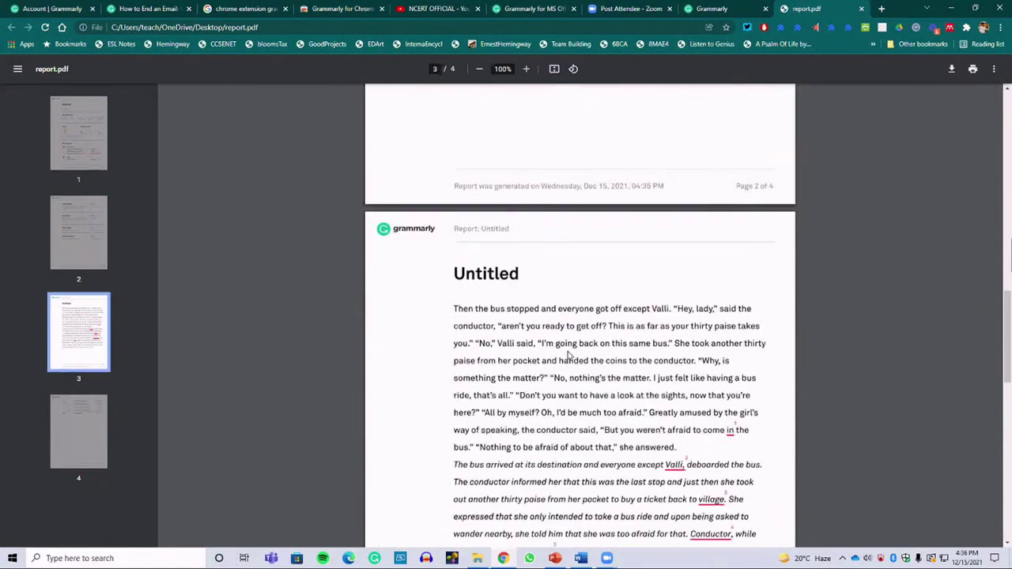
scroll(567, 356, "up", 10)
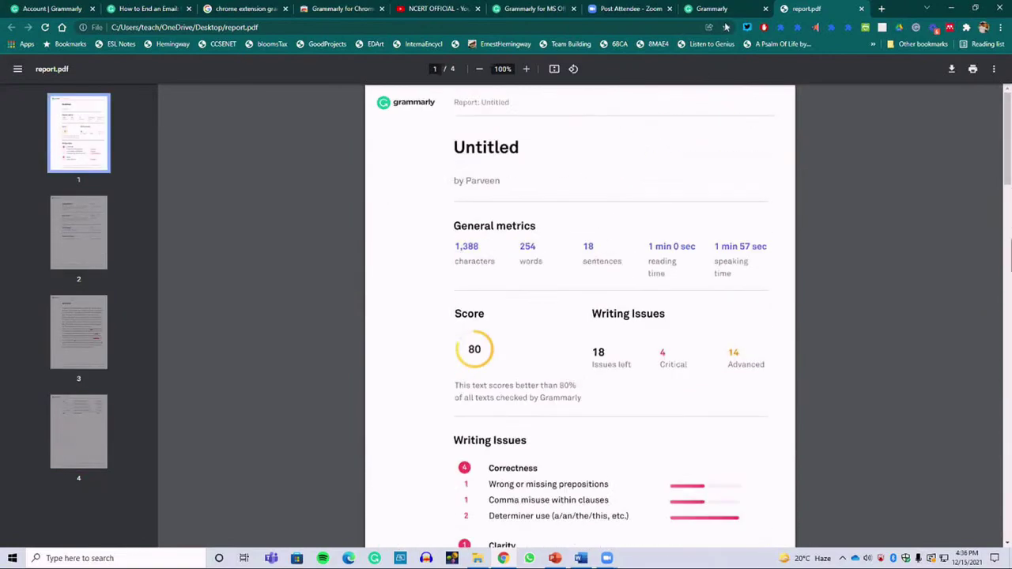
Return to the Grammarly document, close its performance details and title it "Determiners = Prepositions = Punctuation".
left_click(723, 11)
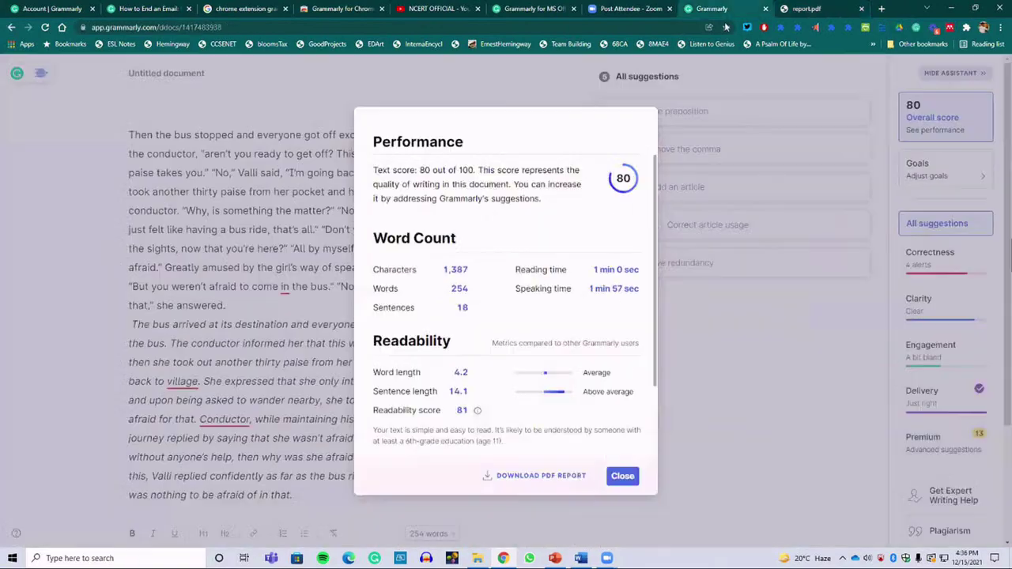
left_click(430, 97)
left_click(294, 171)
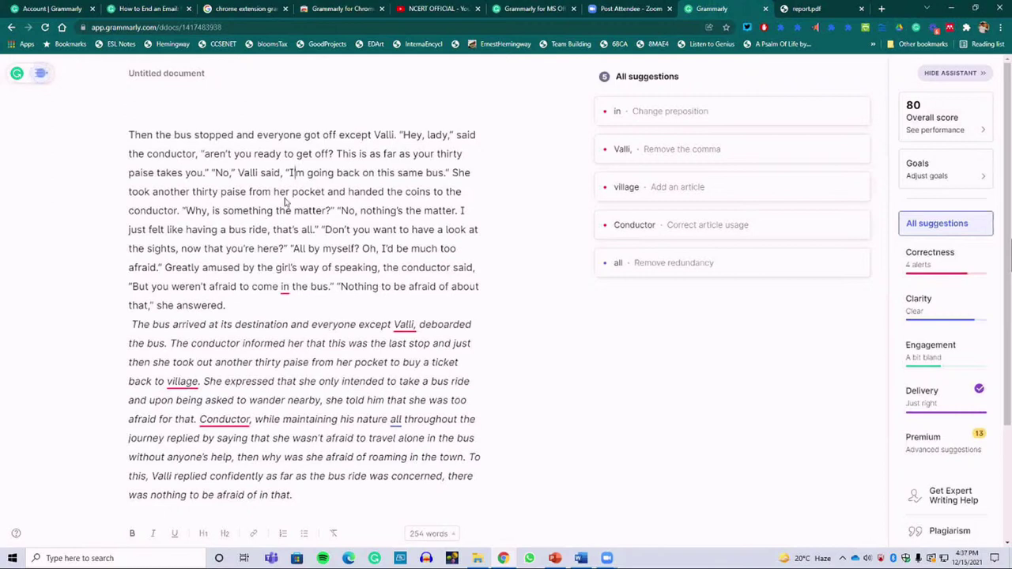
left_click(194, 78)
type("Determi")
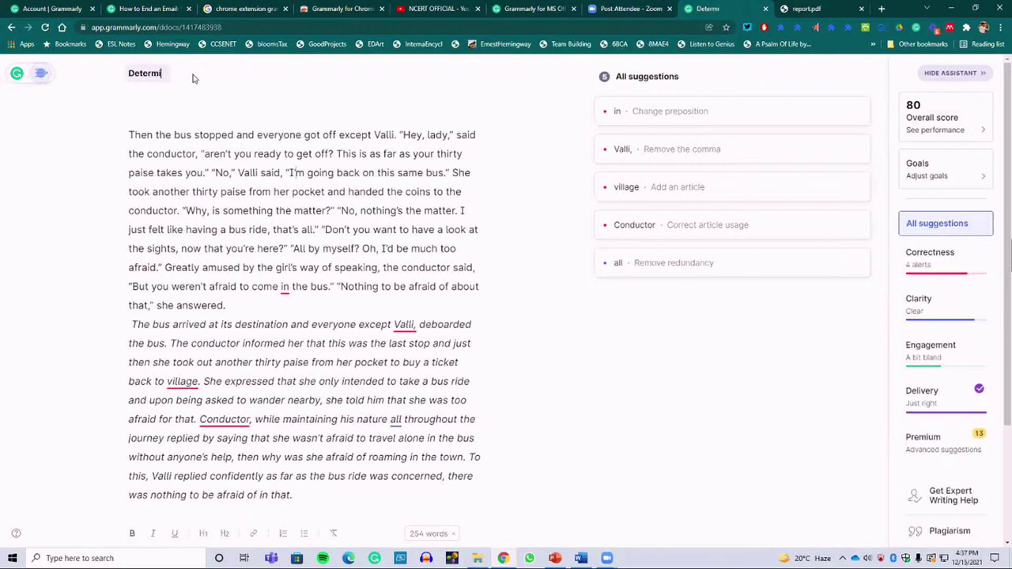
type("ners = Preposition")
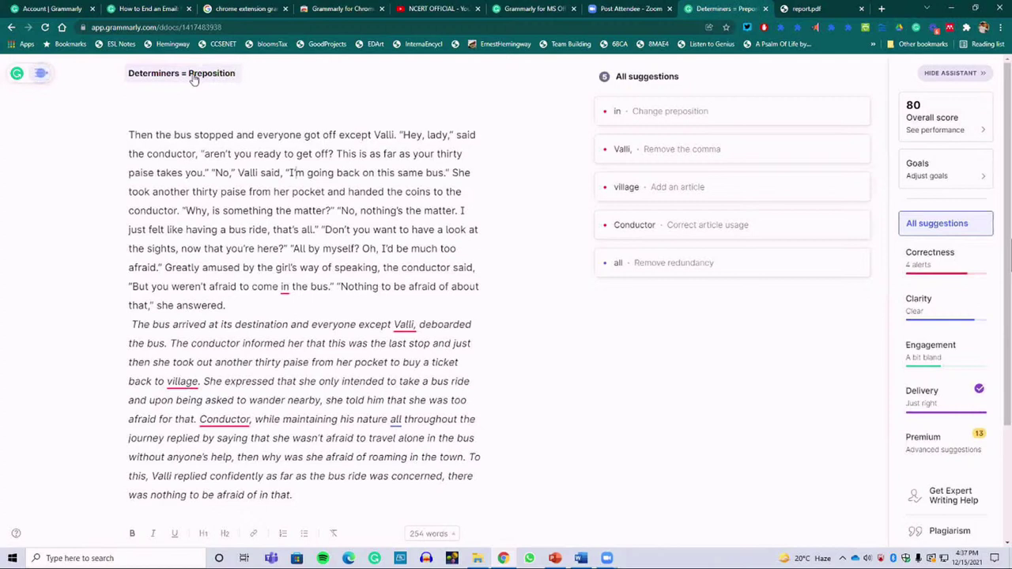
type("s = Punctuation")
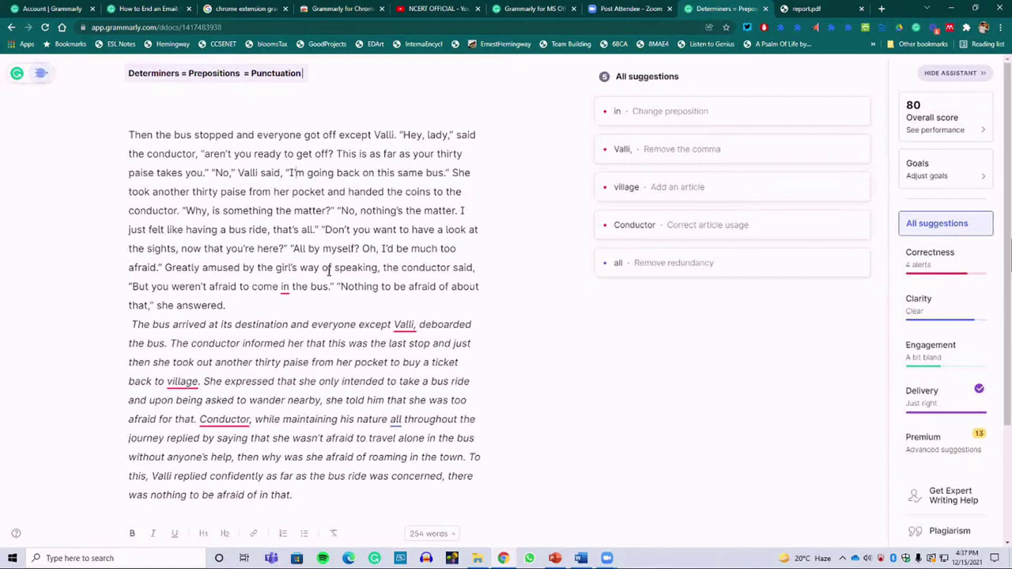
Inspect the preposition suggestion for "in" and accept the article correction "the village" in the summary paragraph.
left_click(285, 286)
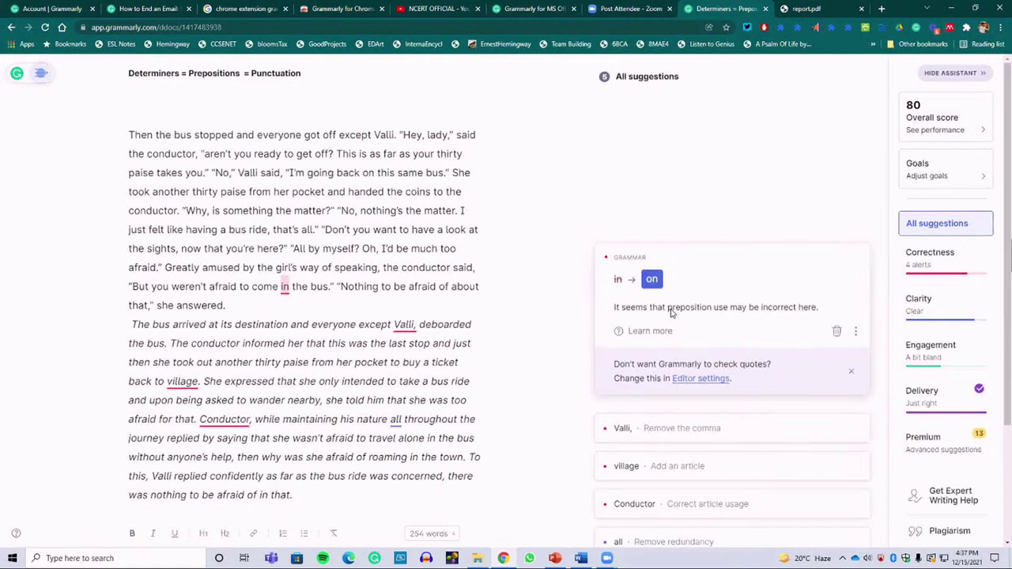
scroll(179, 356, "down", 3)
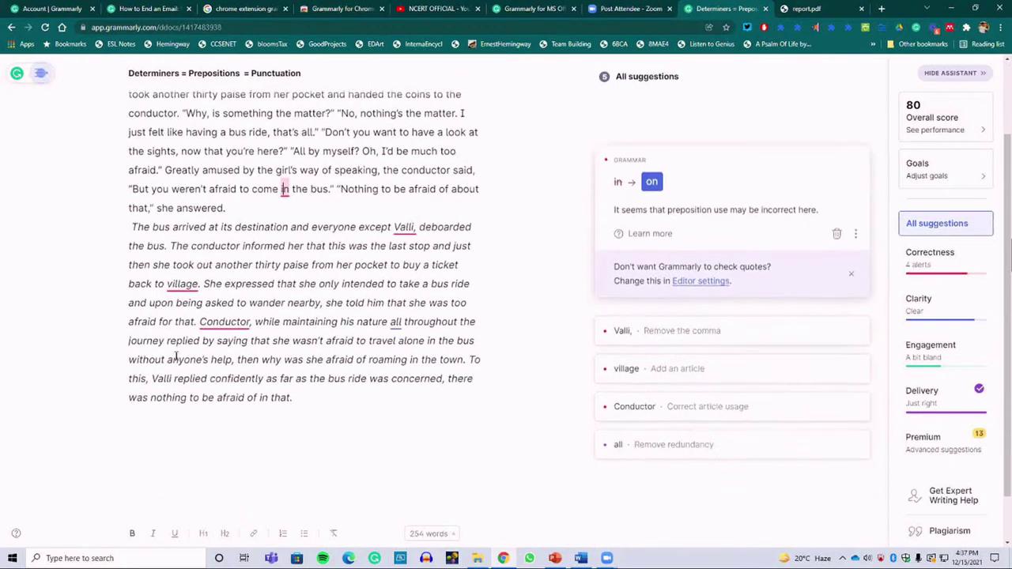
left_click(181, 294)
left_click(187, 276)
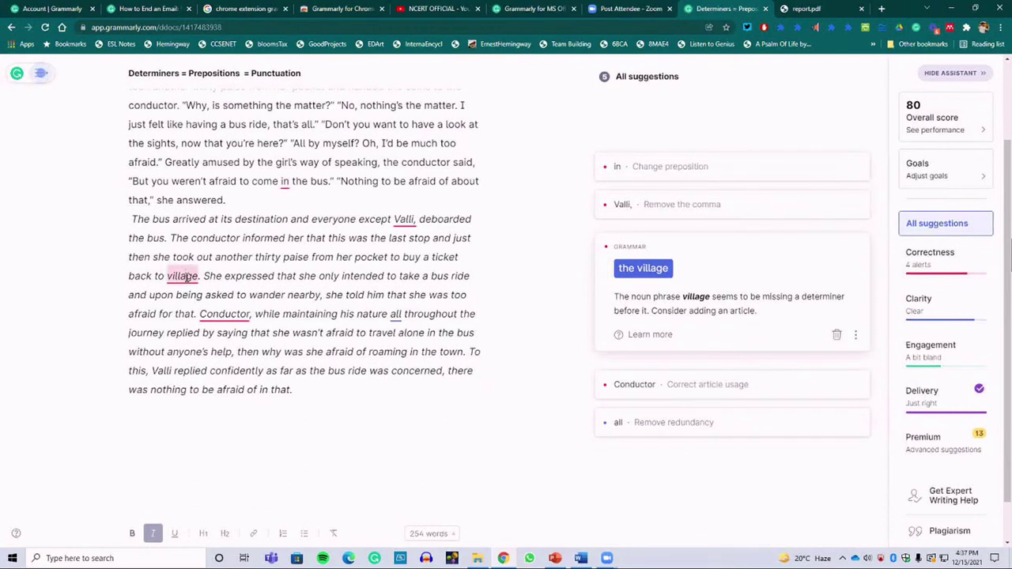
left_click(642, 277)
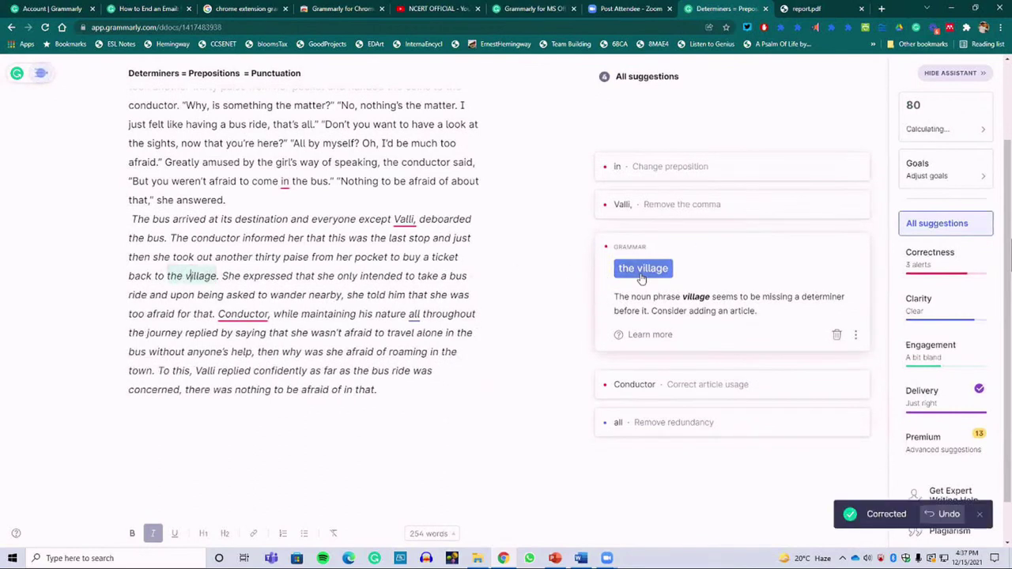
Accept the article correction "The conductor" for the flagged word "Conductor" in the summary paragraph.
left_click(245, 314)
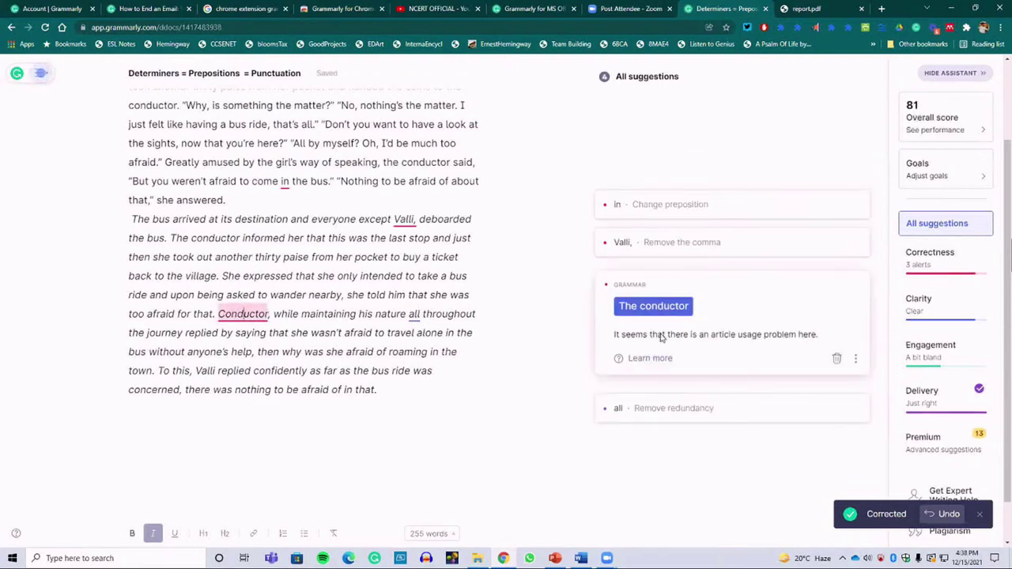
left_click(653, 308)
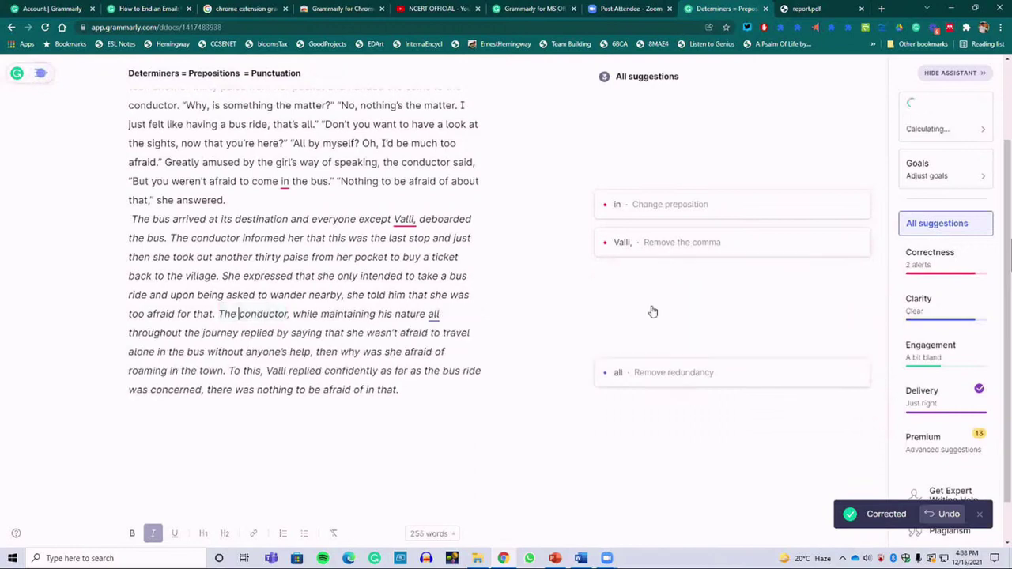
left_click(378, 314)
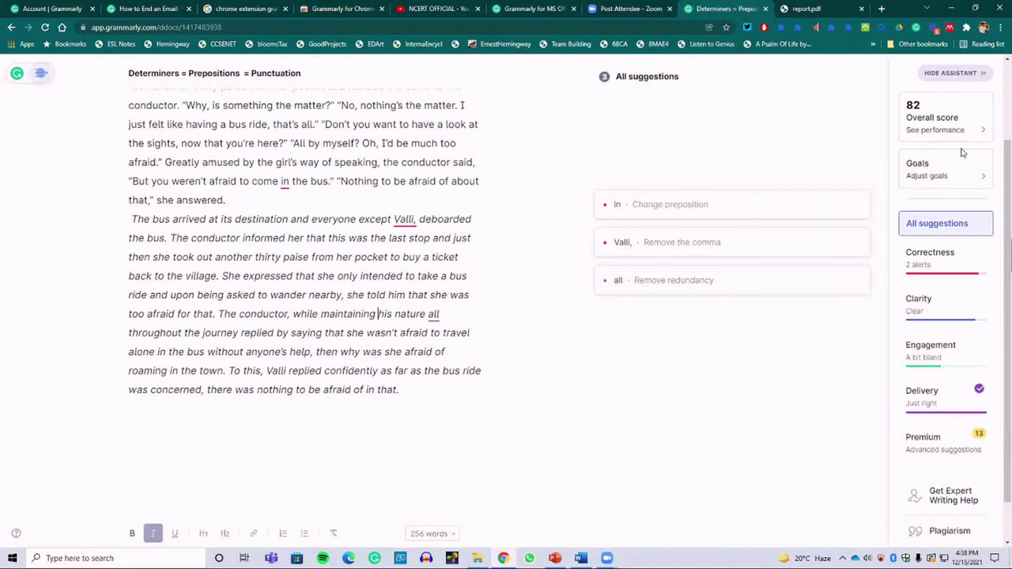
Return to the My Grammarly overview of saved documents, shown at 110% page size.
scroll(290, 241, "up", 2)
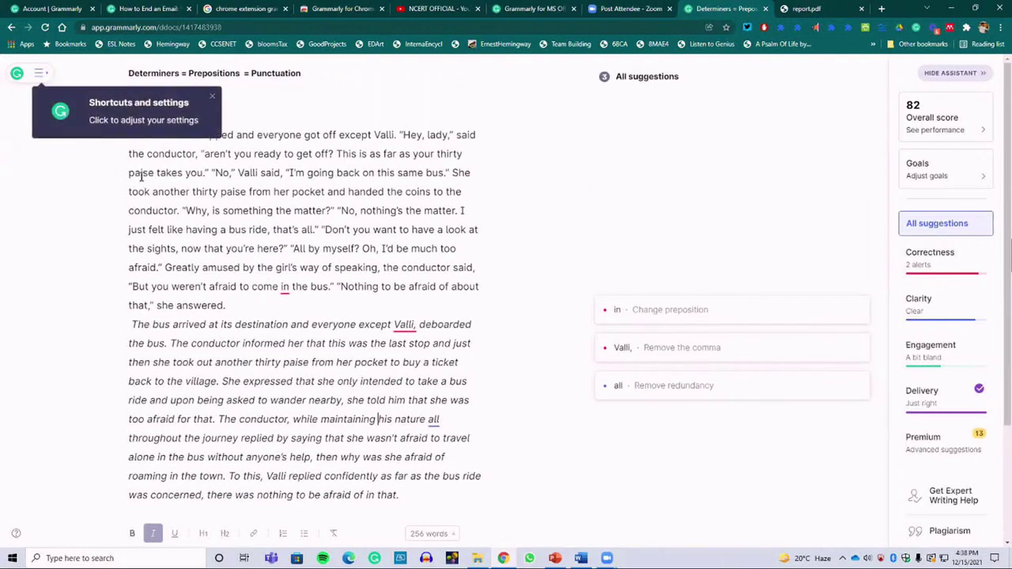
left_click(11, 28)
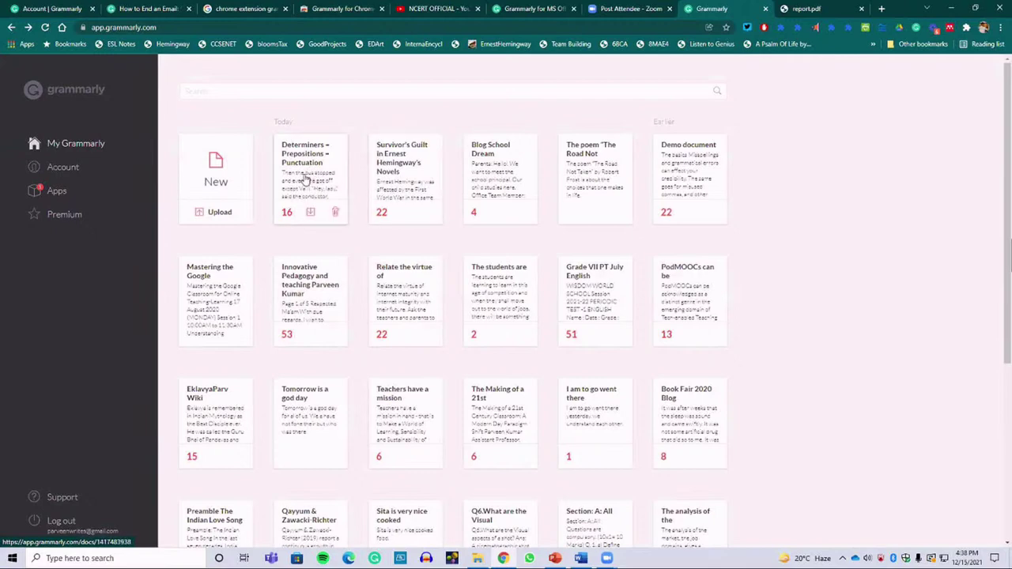
key("ctrl+plus")
key("ctrl+plus")
key("ctrl+plus")
key("ctrl+plus")
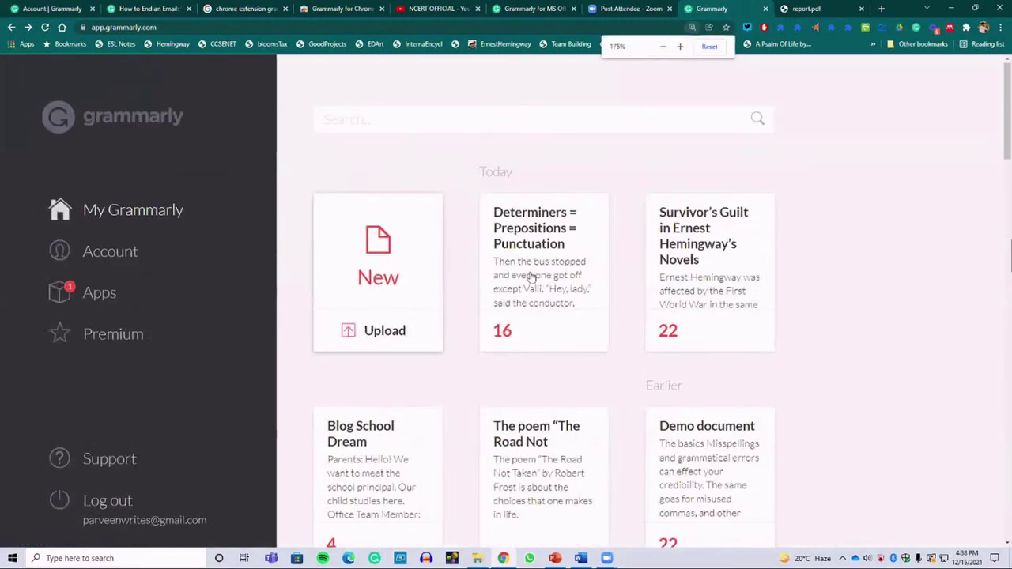
key("ctrl+minus")
key("ctrl+minus")
key("ctrl+minus")
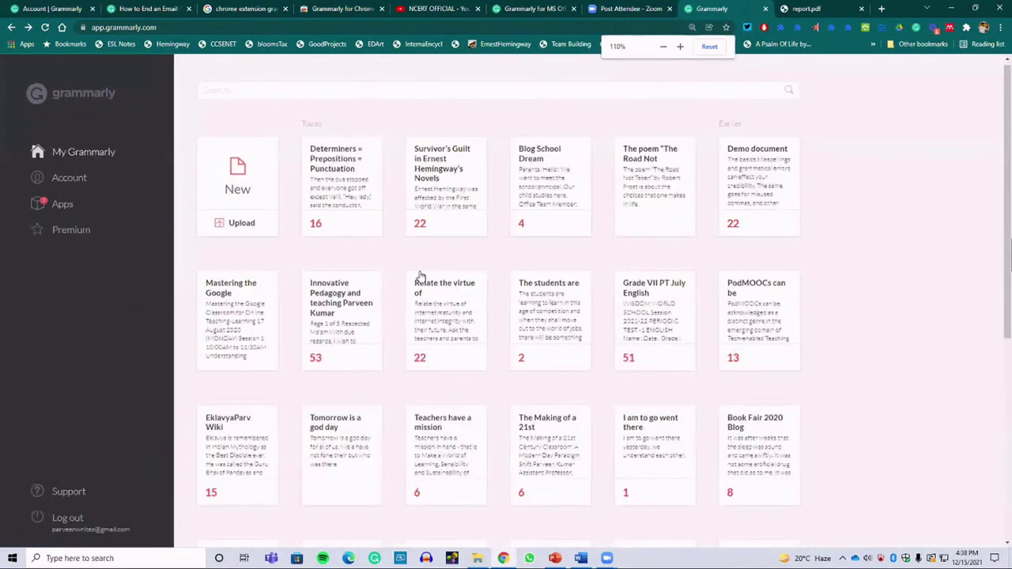
Start uploading a document and browse to the Grammarly Session CIET folder with all file types shown.
left_click(241, 226)
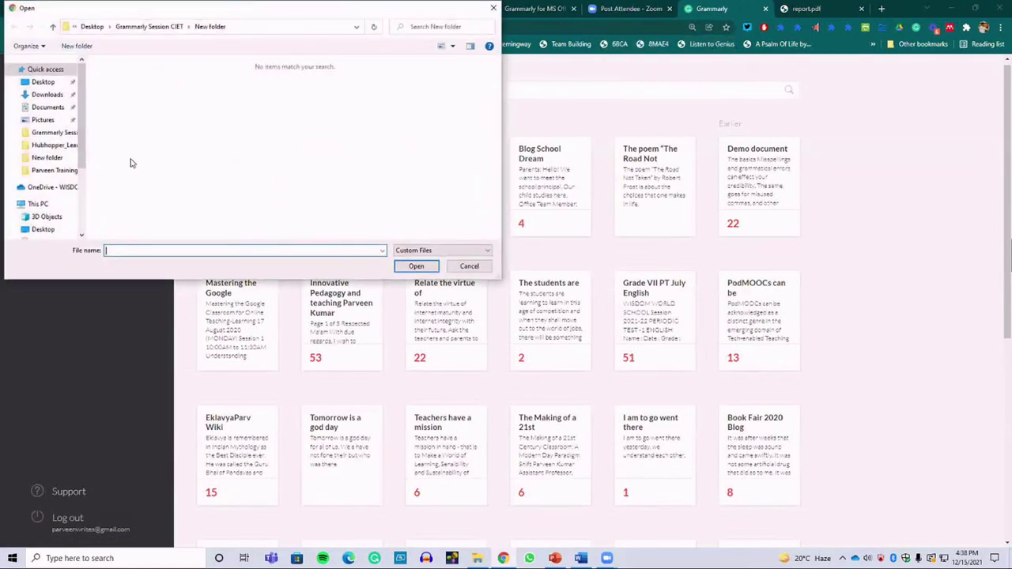
left_click(423, 250)
left_click(412, 269)
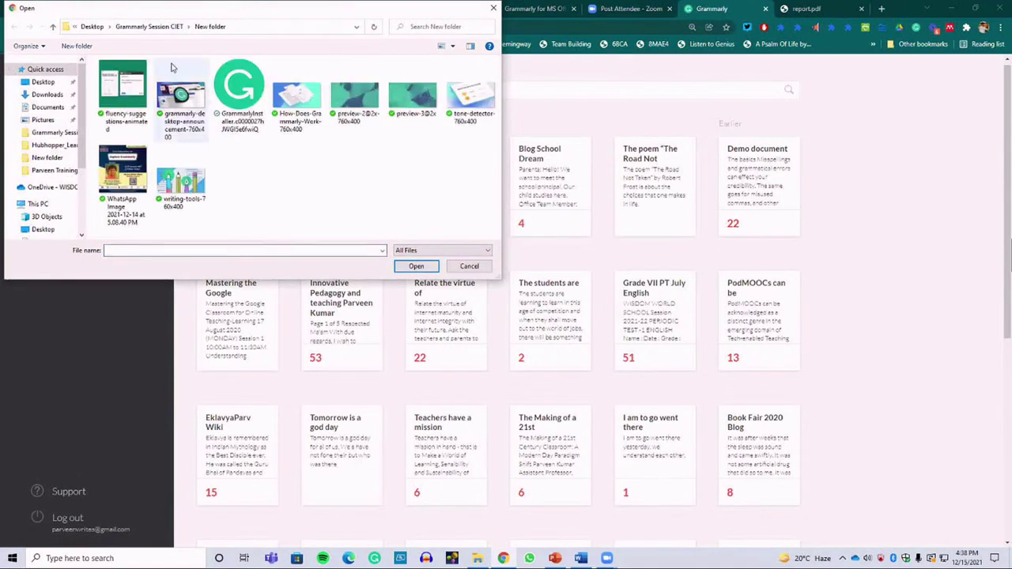
left_click(149, 26)
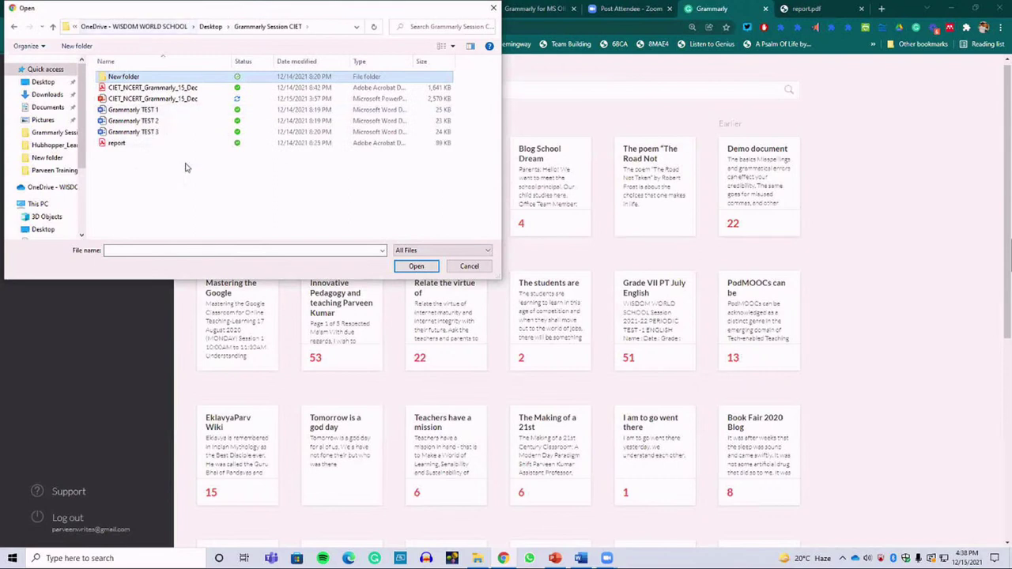
Try to upload the Word file Grammarly TEST 3 from the Grammarly Session CIET folder.
left_click(135, 131)
left_click(403, 266)
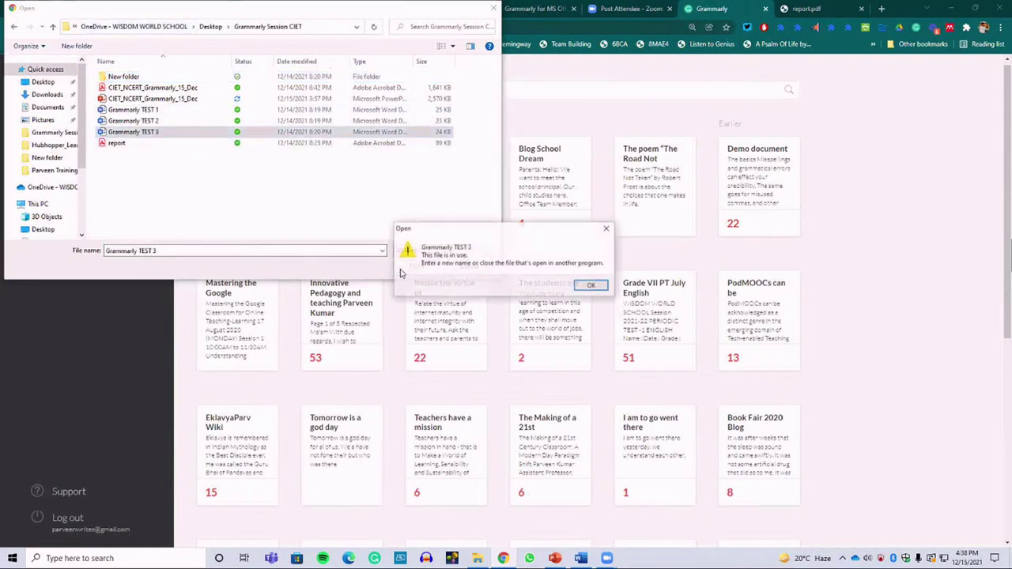
left_click(598, 288)
Upload the Word file Grammarly TEST 2 with the file filter set to Custom Files.
left_click(136, 121)
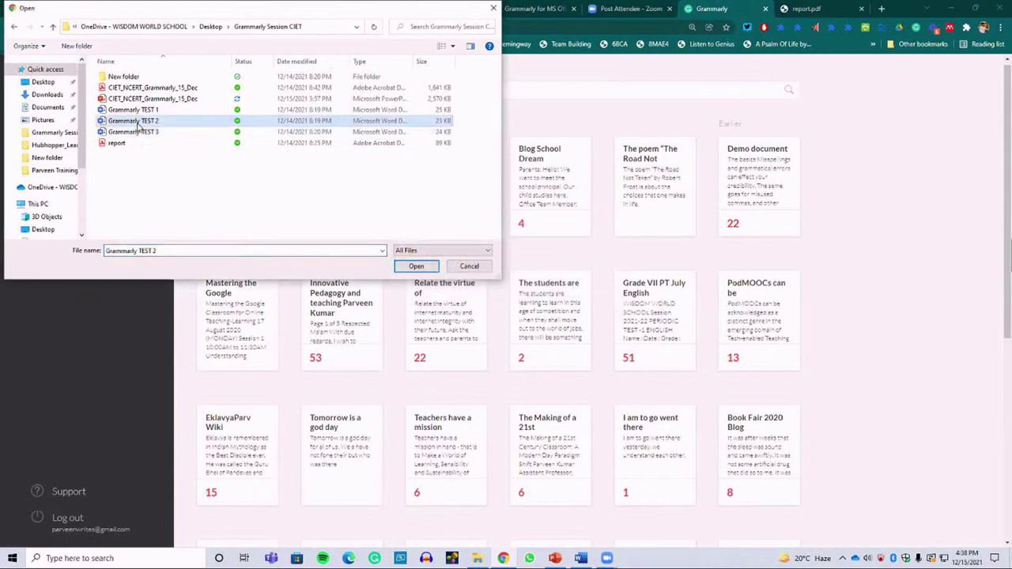
left_click(419, 250)
left_click(413, 261)
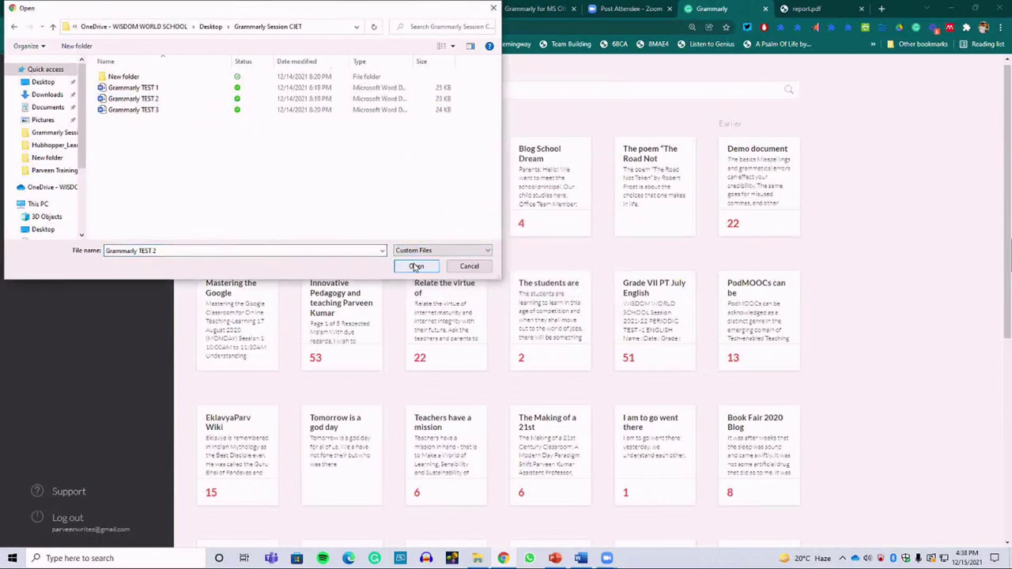
left_click(420, 266)
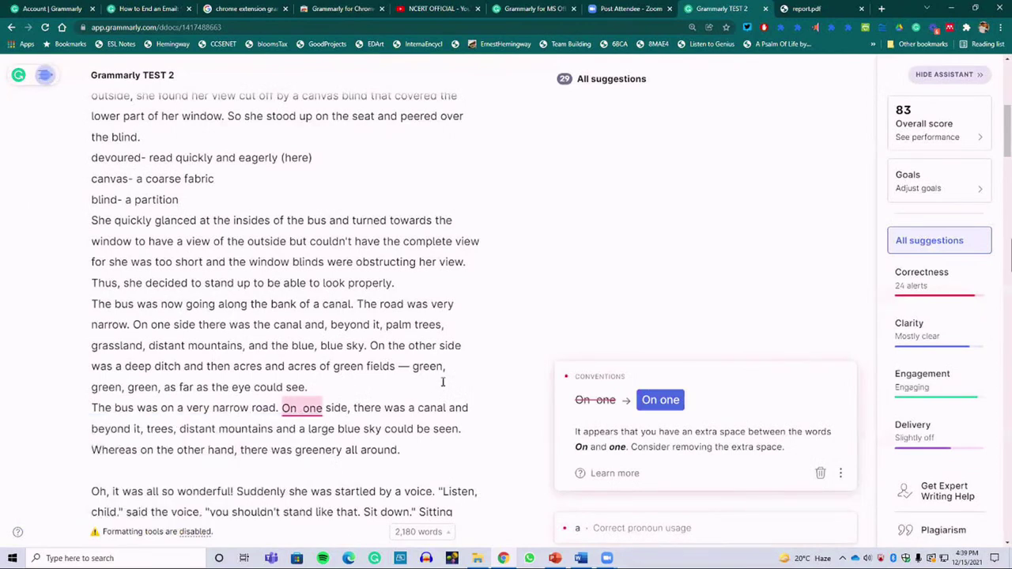
Delete the extra space between "On" and "one" in the sentence after "The bus was on a very narrow road.".
scroll(268, 200, "up", 5)
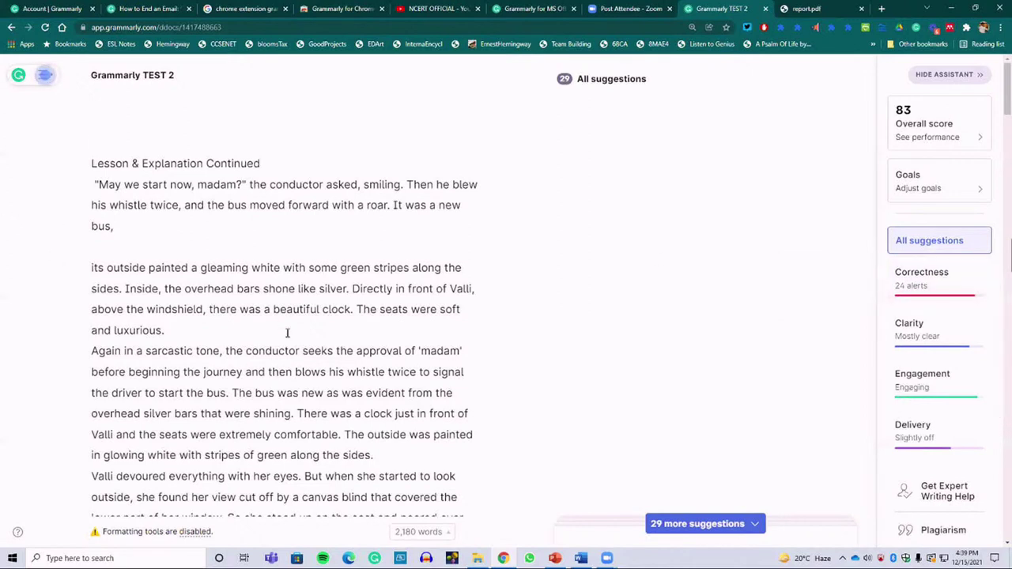
left_click(311, 371)
scroll(406, 416, "down", 5)
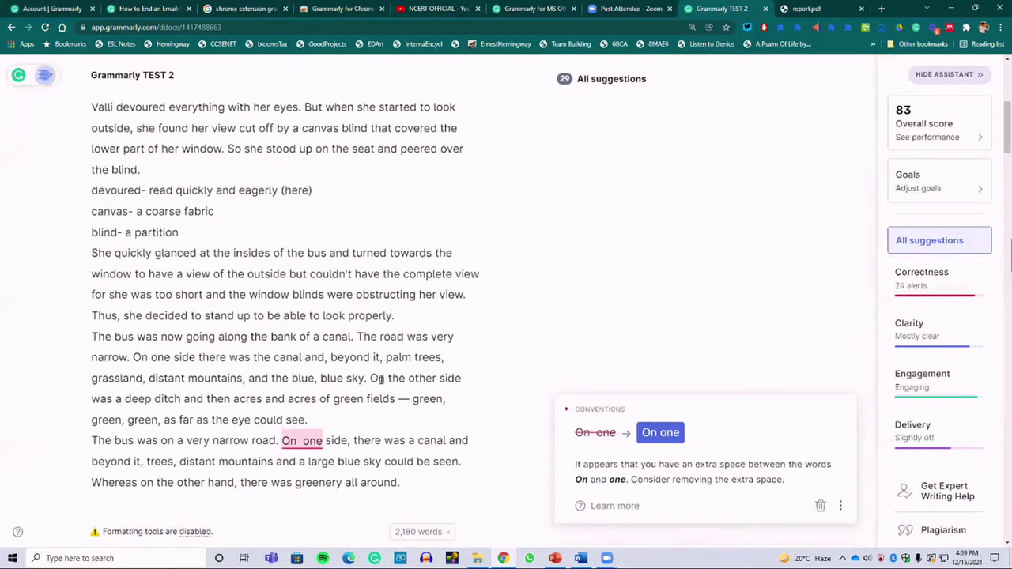
scroll(380, 380, "down", 3)
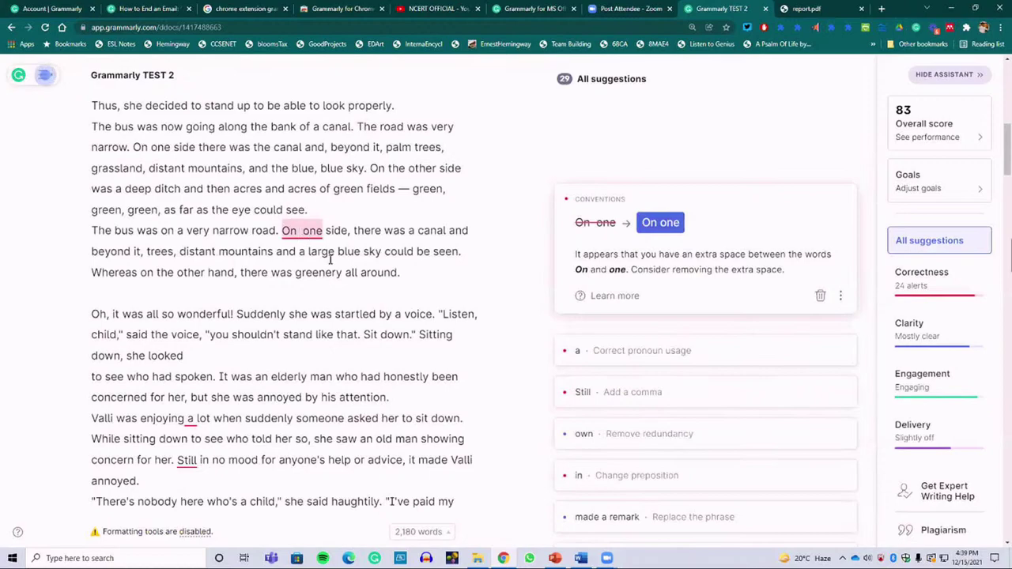
scroll(348, 282, "down", 1)
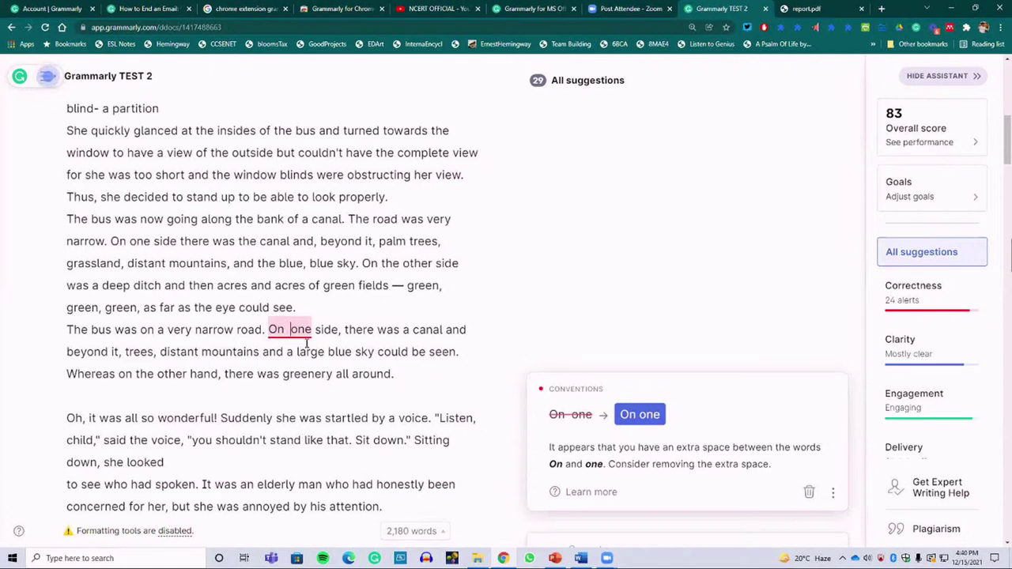
key("BackSpace")
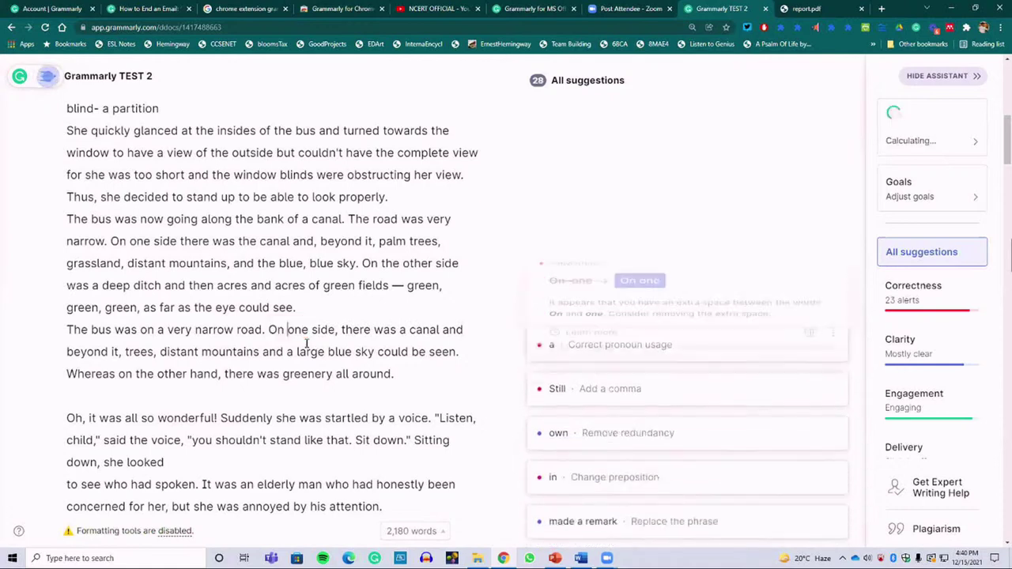
left_click(282, 353)
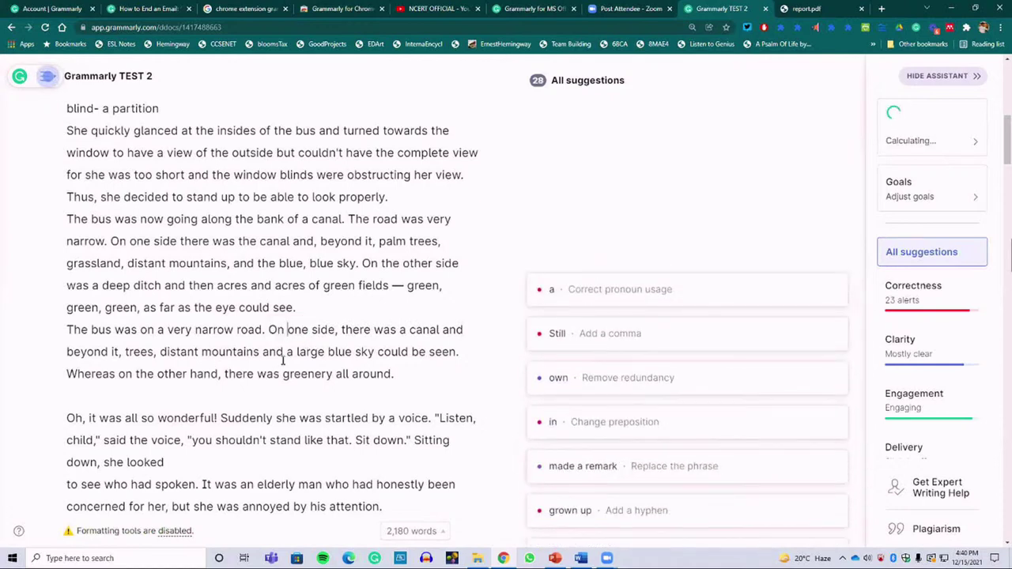
left_click(307, 351)
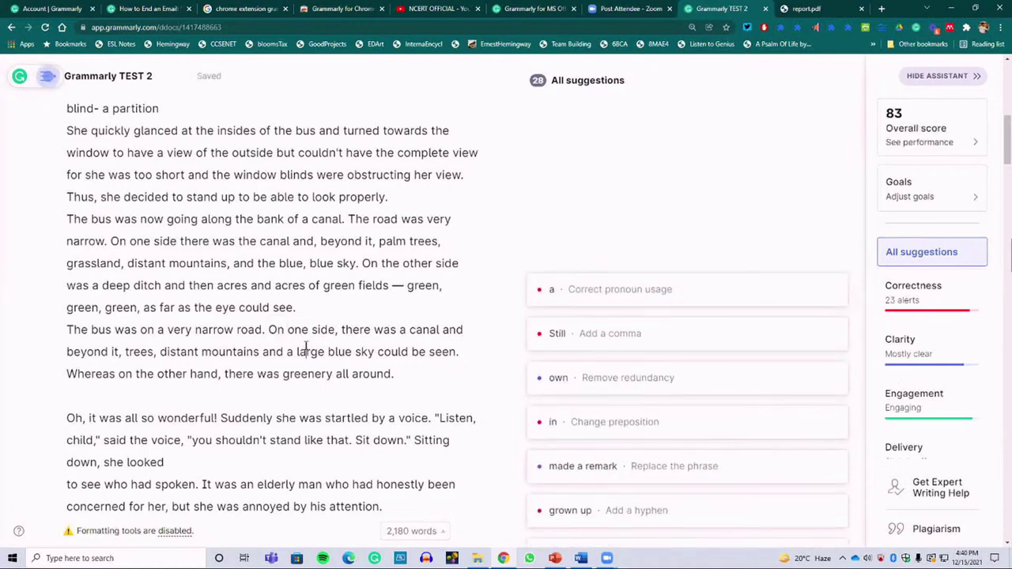
Inspect the pronoun suggestion for "a" and the missing-comma suggestion for "Still".
scroll(306, 348, "down", 2)
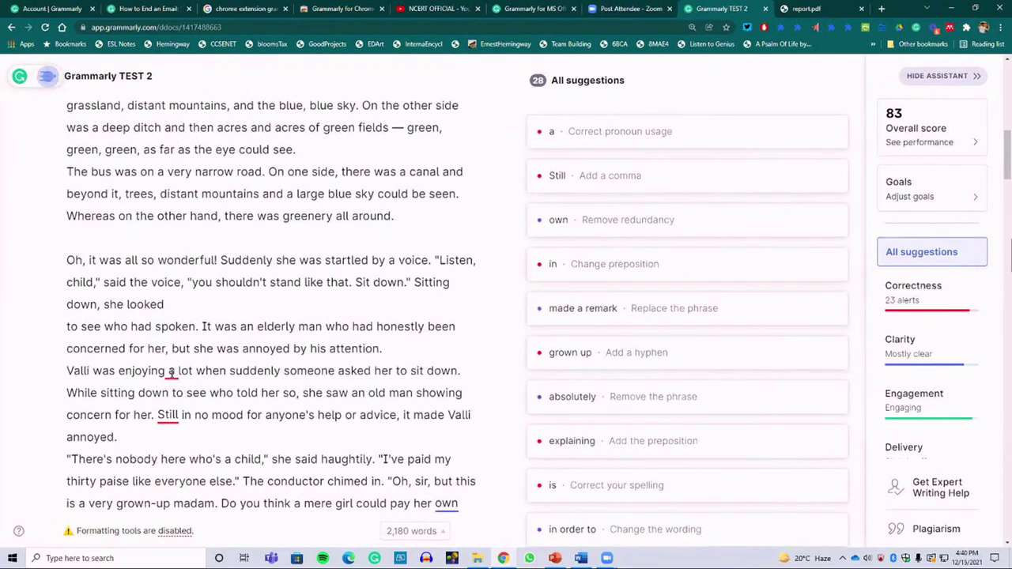
left_click(170, 371)
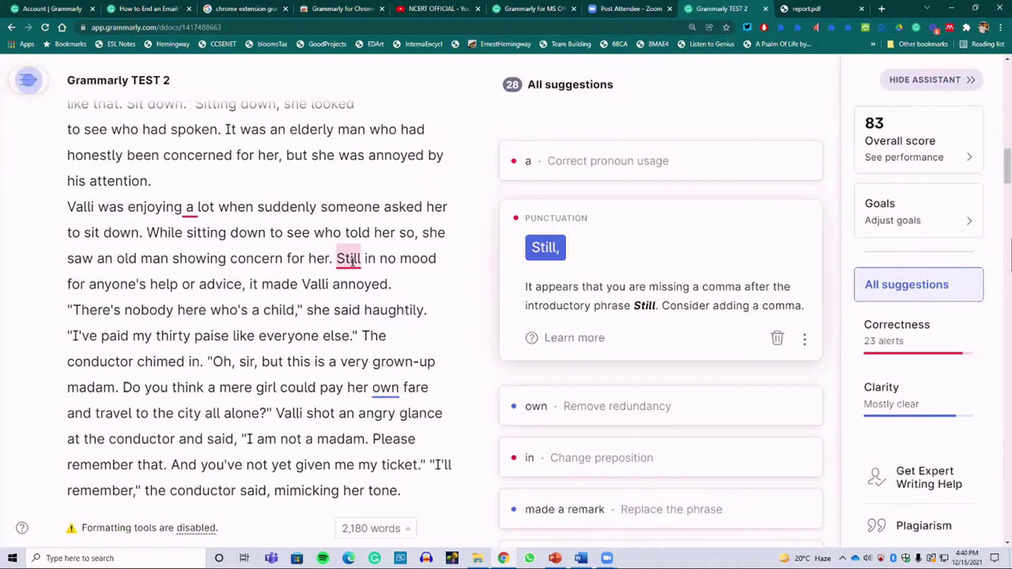
Select "own" in the phrase "her own fare" and dismiss its redundancy suggestion, keeping the word.
scroll(372, 362, "down", 2)
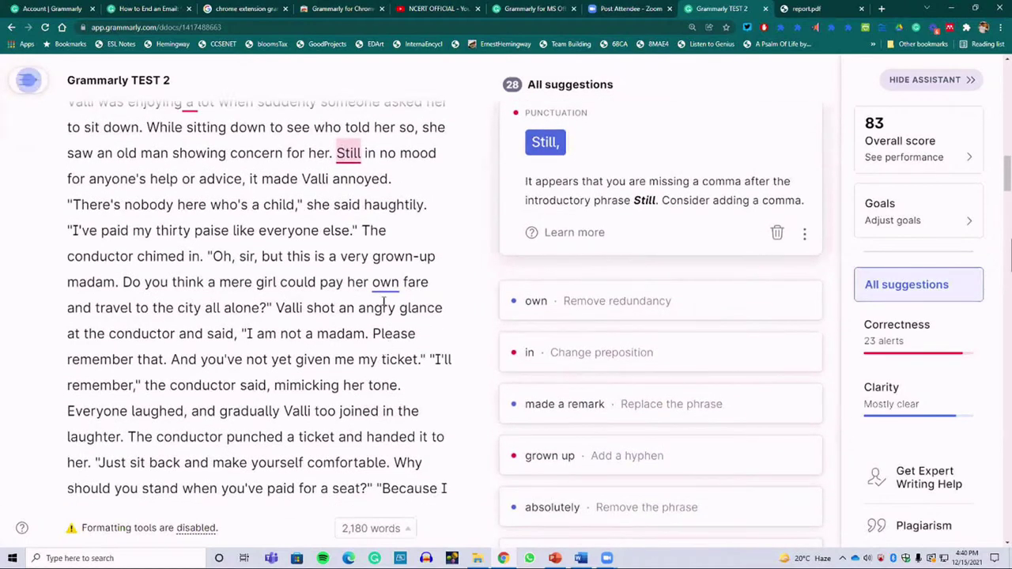
left_click_drag(429, 284, 355, 283)
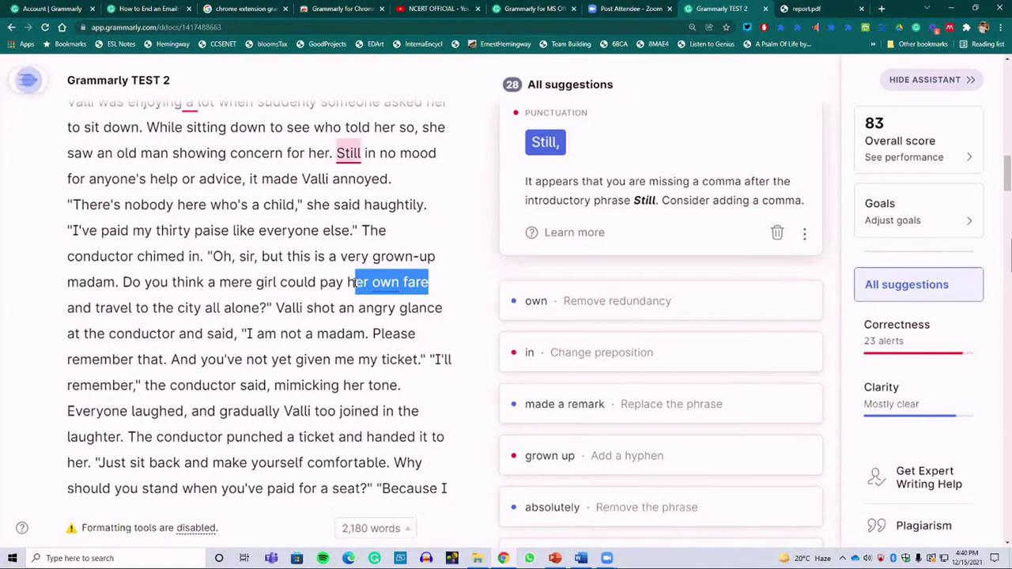
left_click(374, 310)
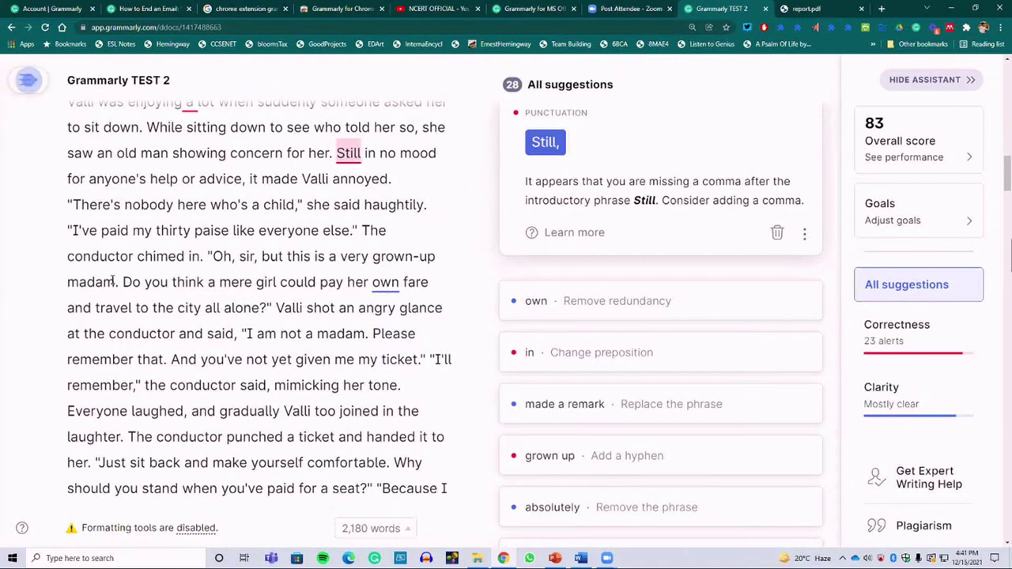
double_click(387, 283)
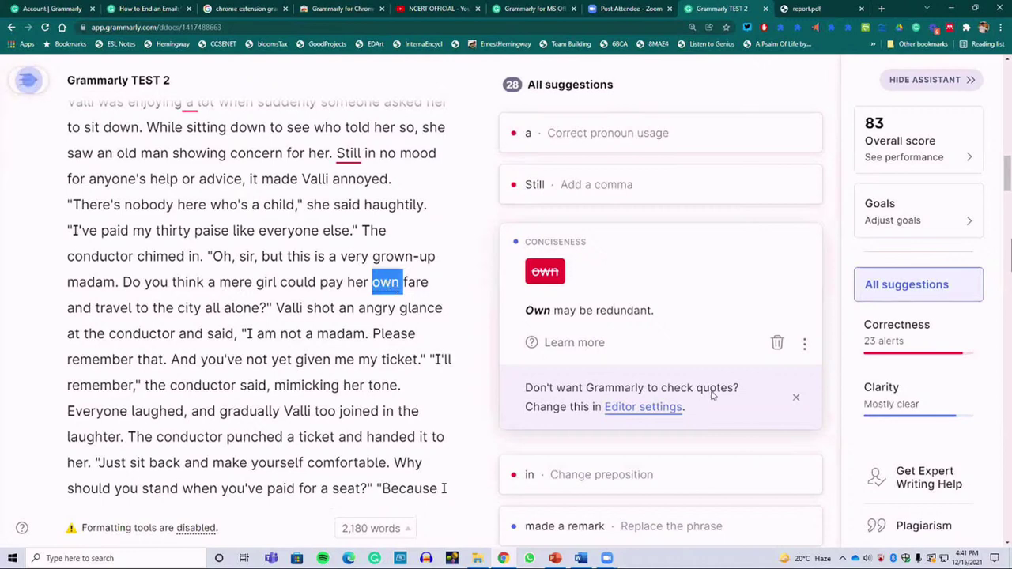
left_click(777, 345)
left_click(377, 333)
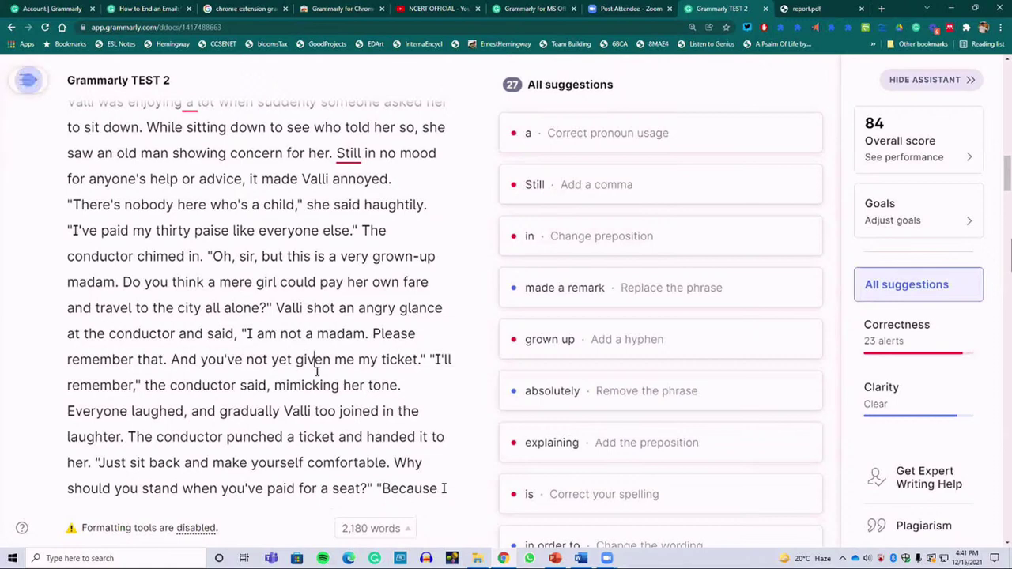
Inspect the conciseness suggestion for the flagged phrase "made a remark" in the paragraph after "haughtily- proudly".
scroll(317, 365, "down", 3)
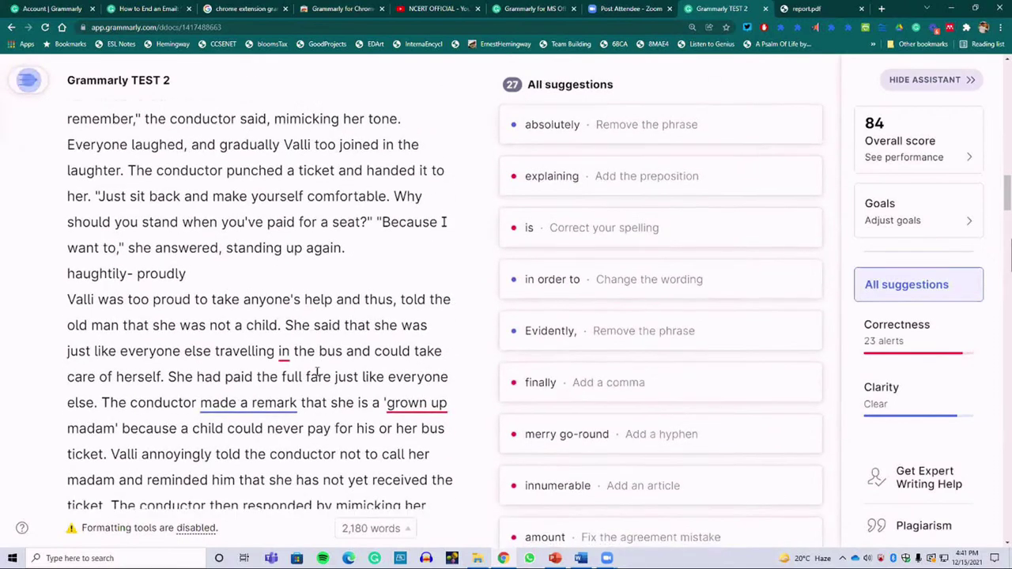
scroll(316, 372, "down", 2)
left_click(250, 249)
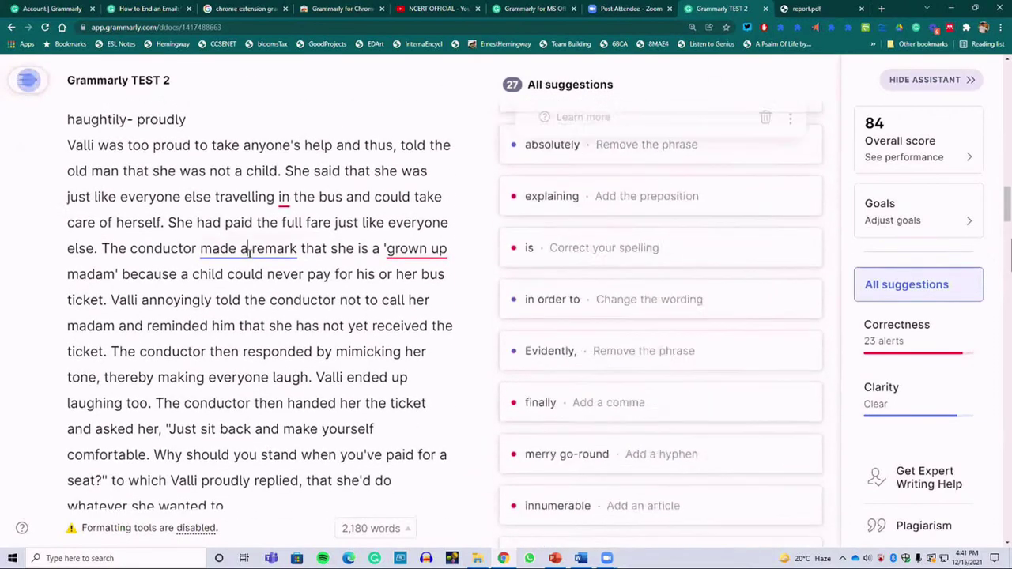
key("ctrl+plus")
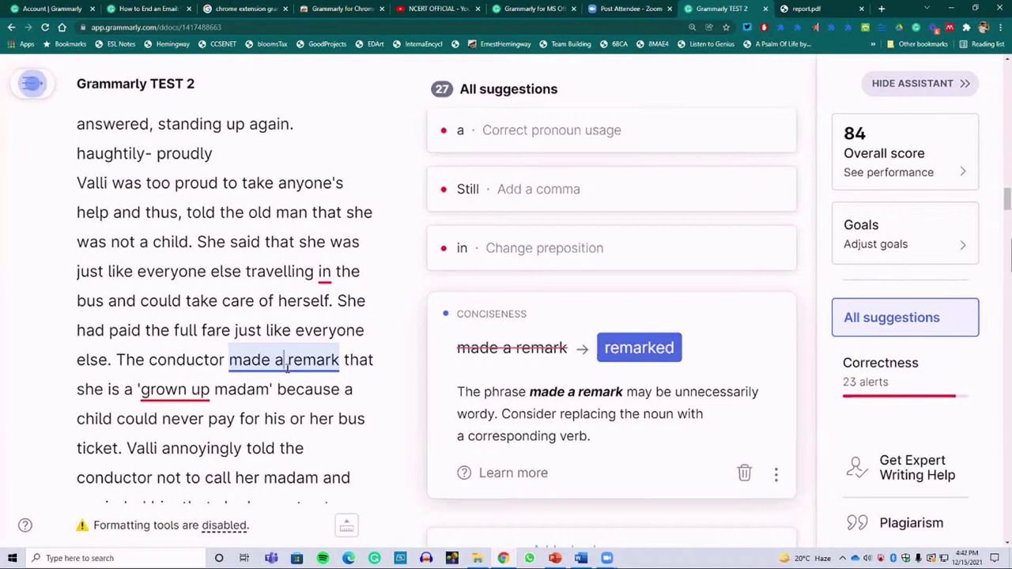
Replace "made a remark" with "remarked", and inspect the hyphen suggestion for "grown up" and the preposition suggestion for "in".
left_click(642, 349)
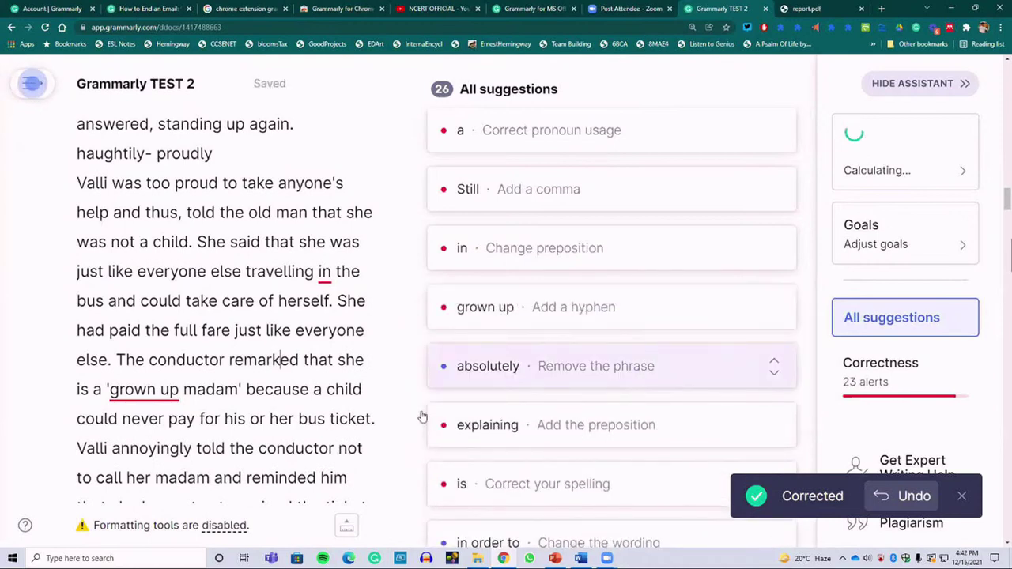
left_click(149, 390)
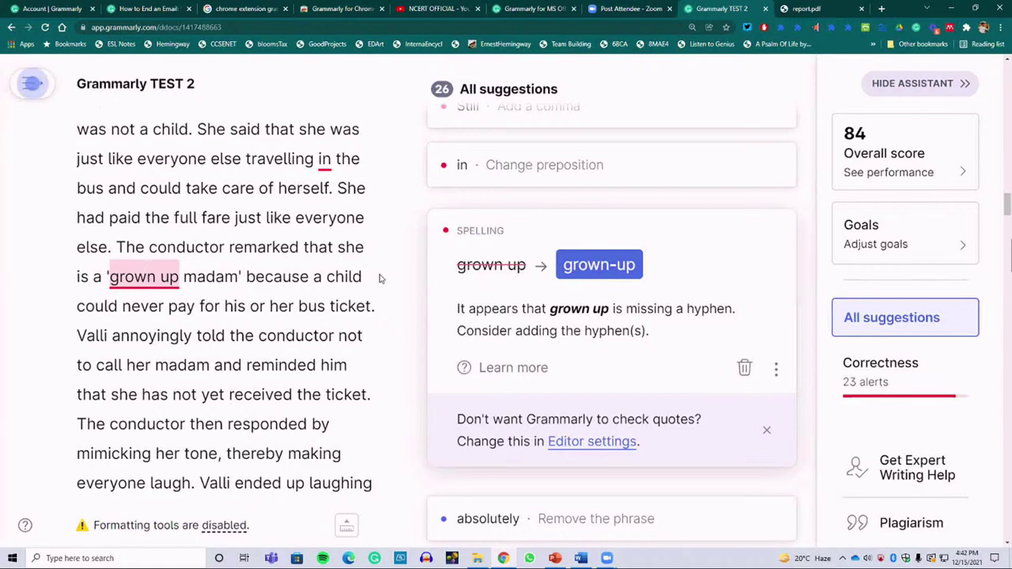
scroll(242, 291, "down", 3)
scroll(324, 264, "up", 5)
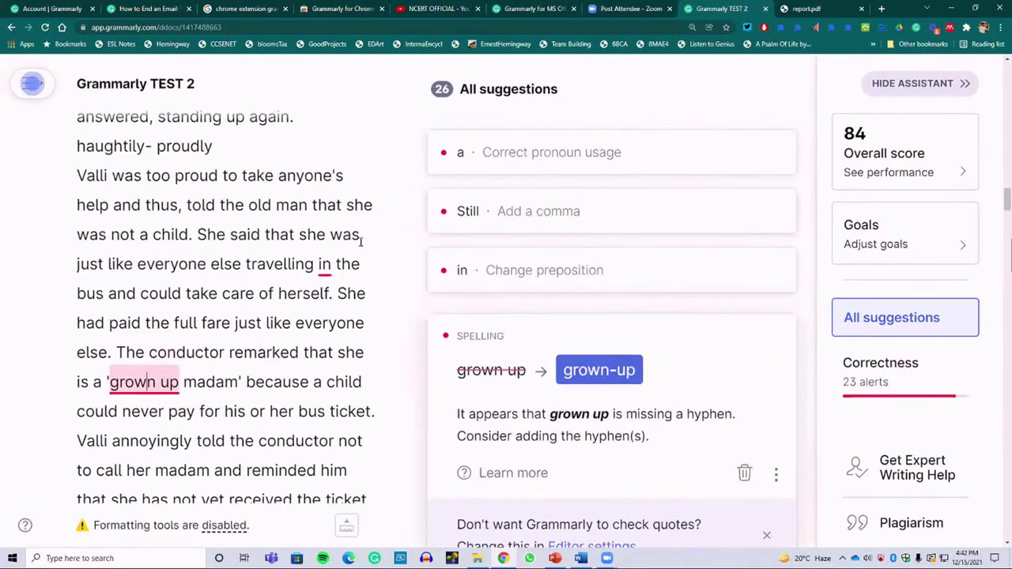
left_click(324, 263)
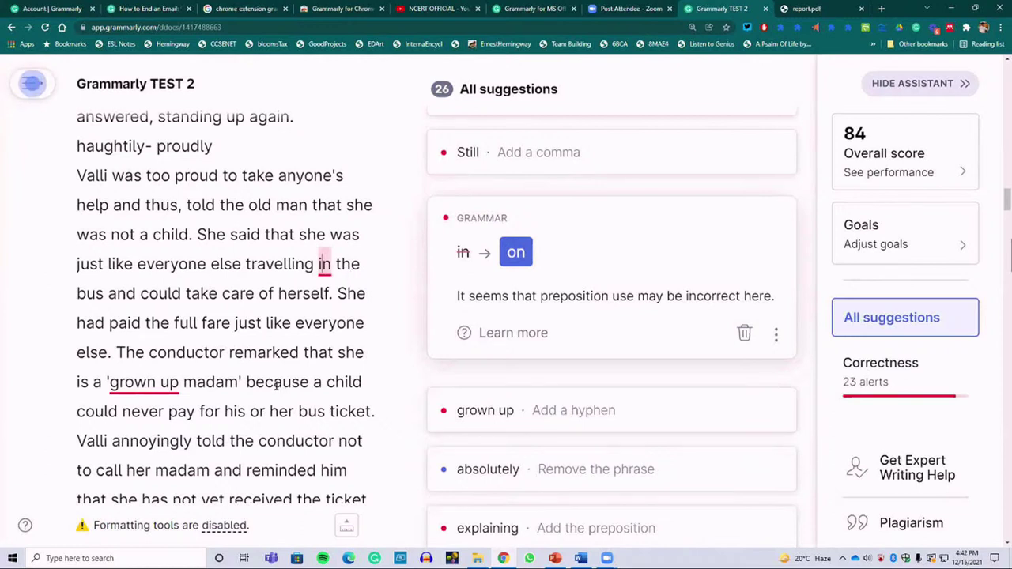
left_click(194, 332)
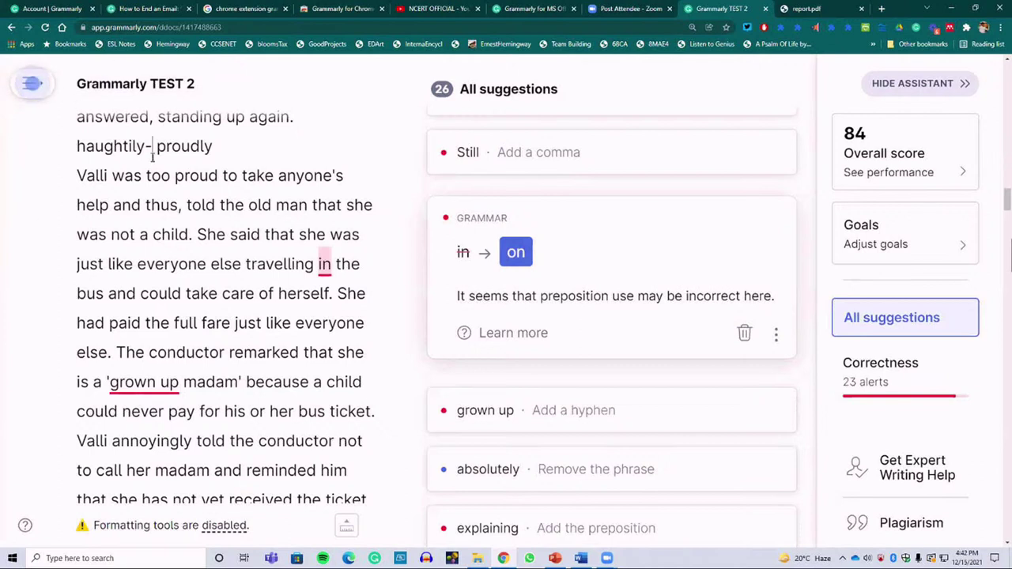
scroll(174, 252, "down", 1)
scroll(174, 252, "down", 2)
key("ctrl+minus")
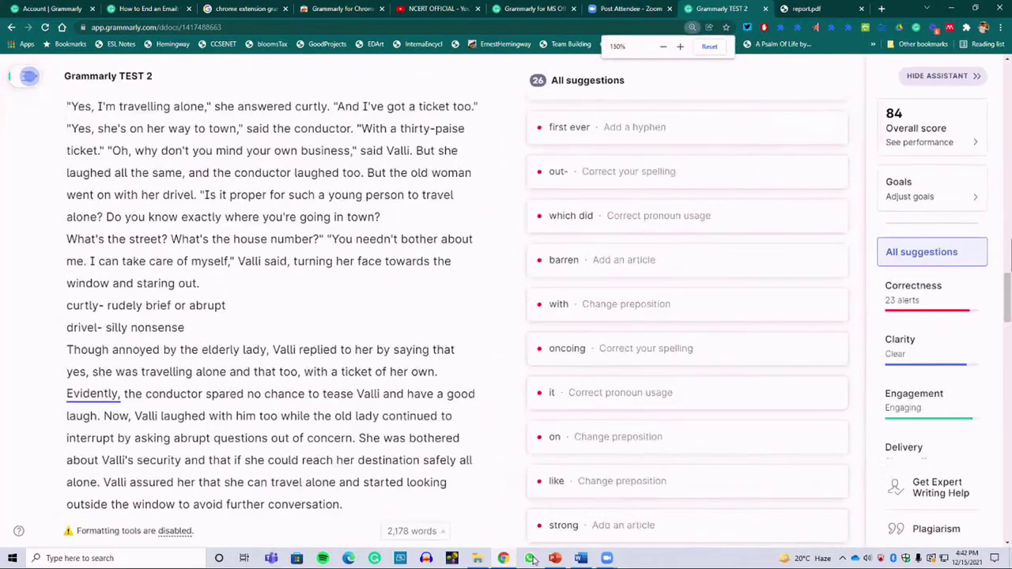
Switch to the Grammarly TEST 3 document in Word and start the Grammarly check on it.
left_click(581, 558)
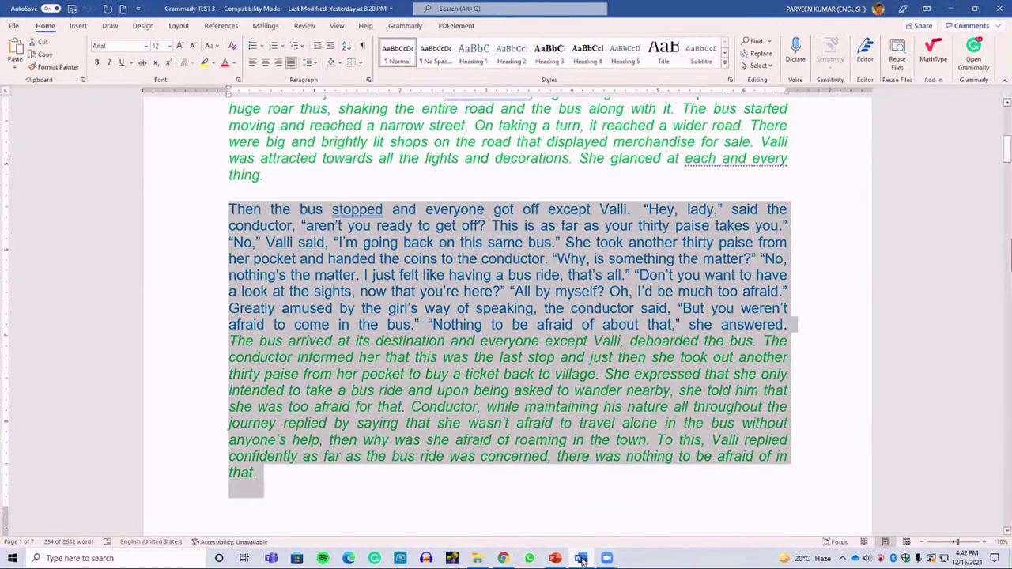
left_click(557, 346)
scroll(557, 344, "down", 10)
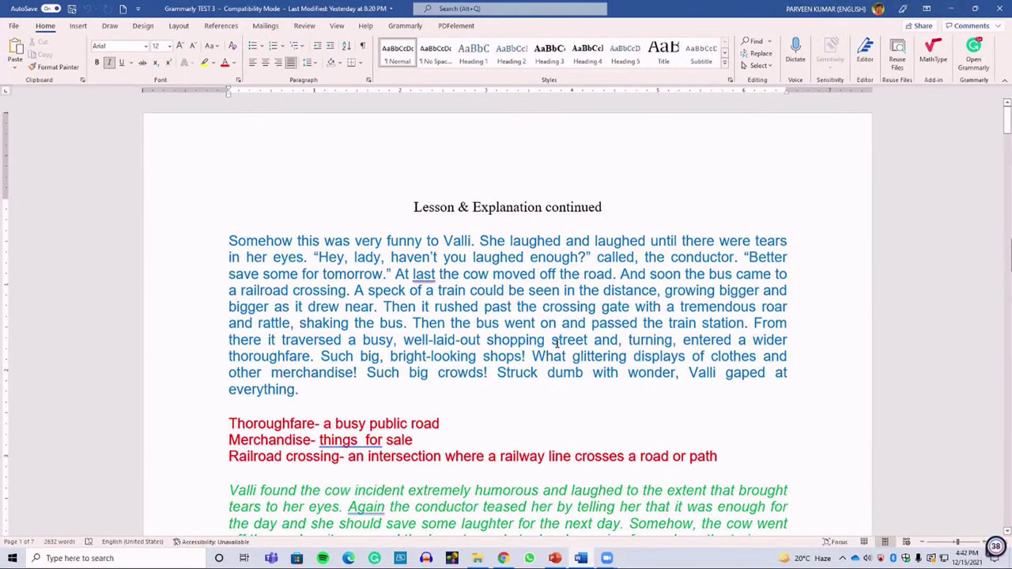
left_click(974, 56)
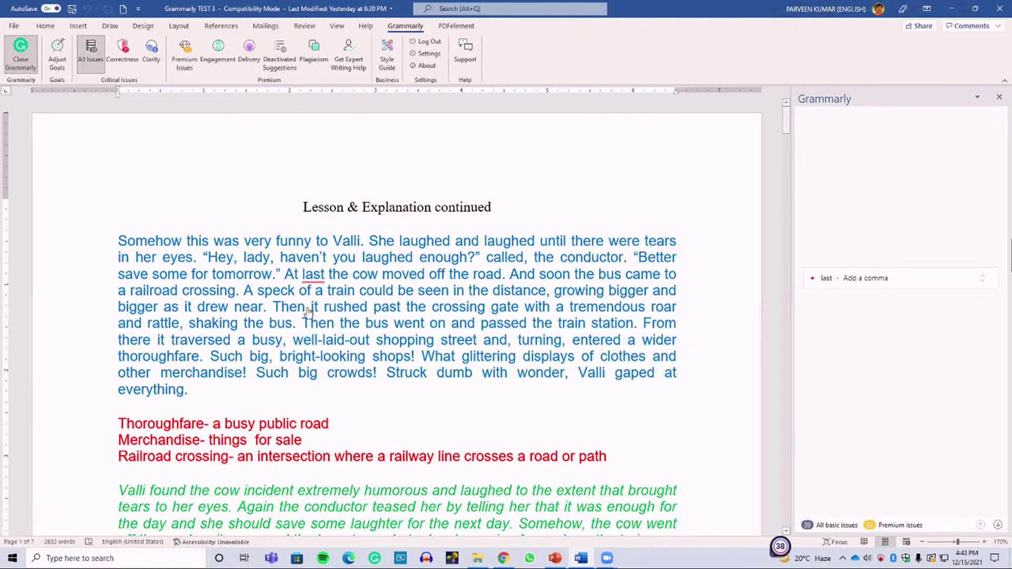
Accept the missing comma after "At last" in the first paragraph and look over the flagged words further down.
left_click(313, 275)
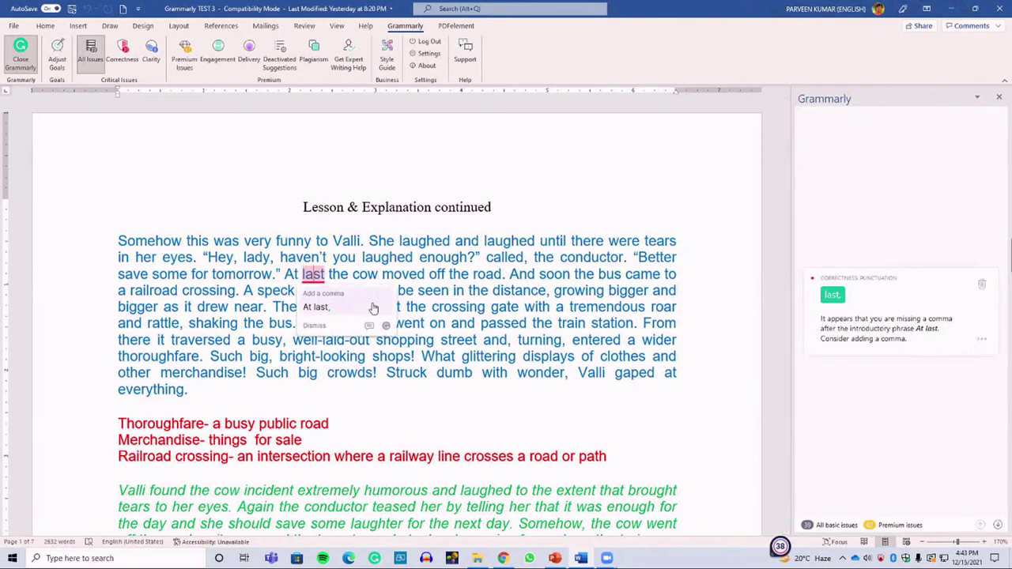
left_click(322, 332)
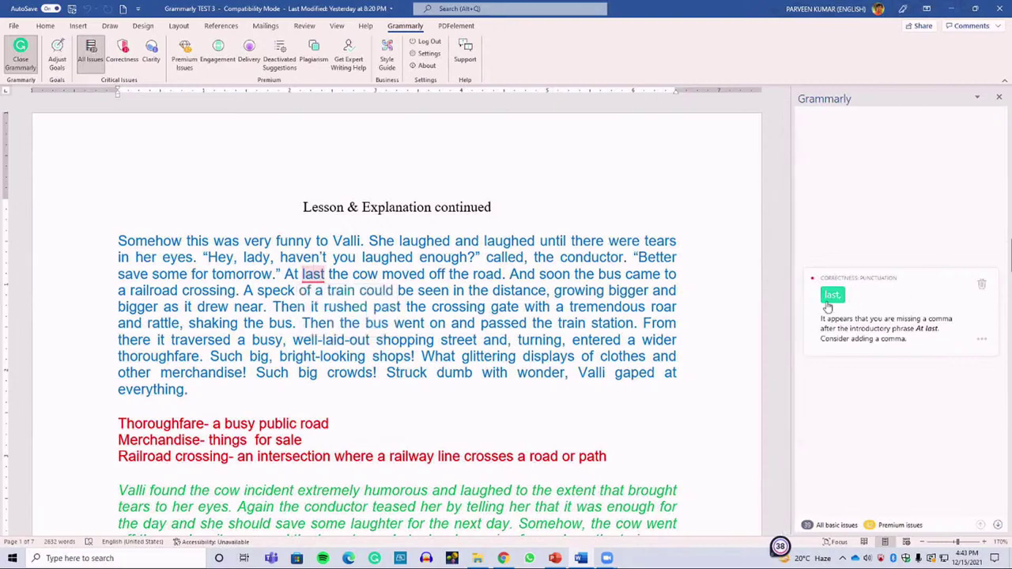
scroll(440, 329, "down", 5)
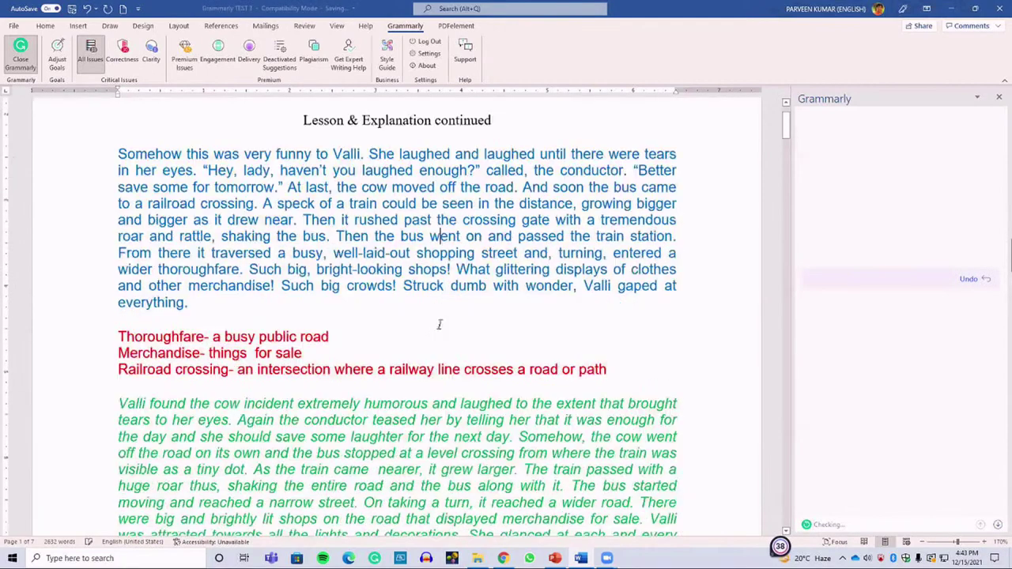
scroll(439, 325, "down", 5)
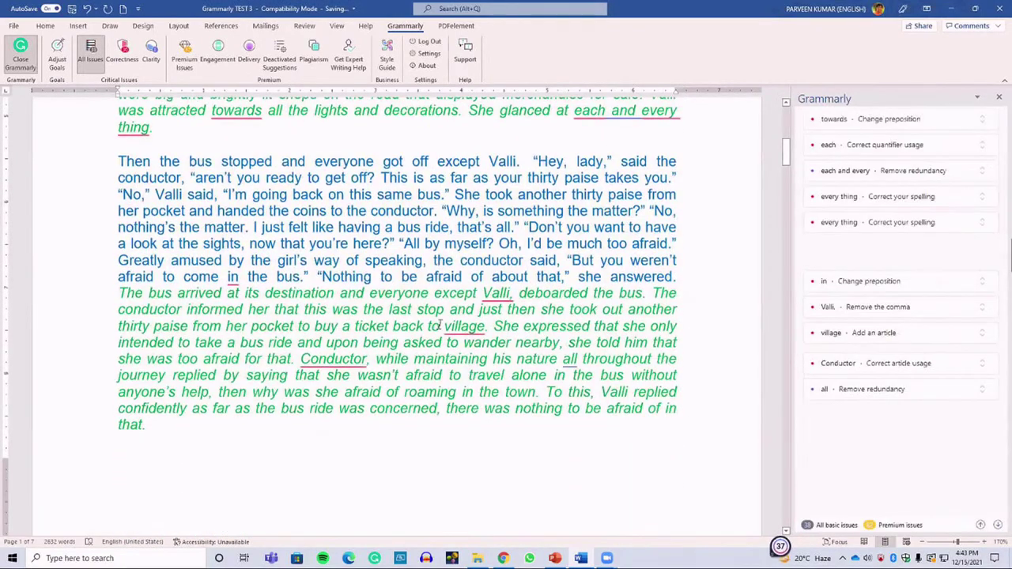
mouse_move(468, 327)
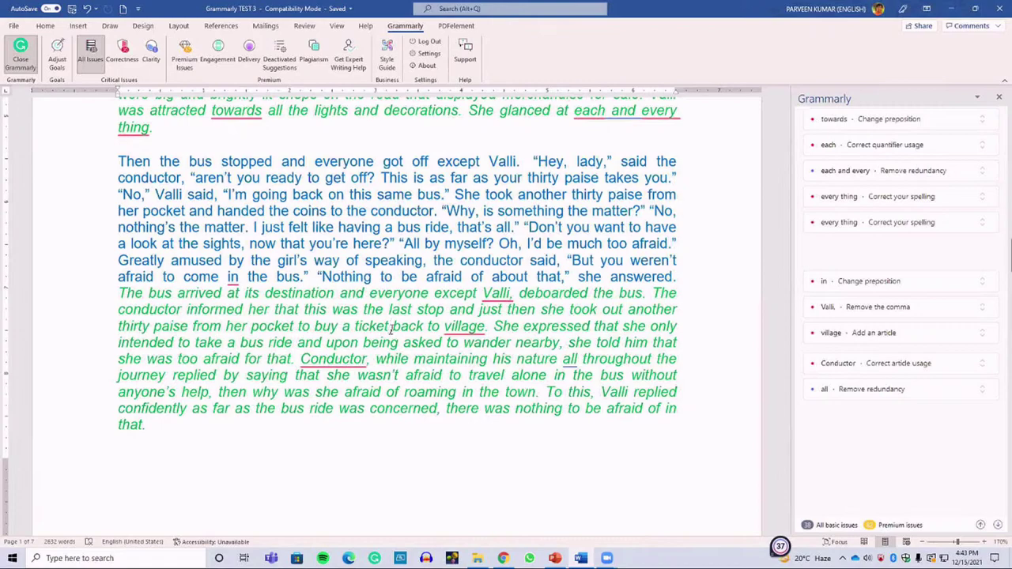
scroll(303, 363, "down", 8)
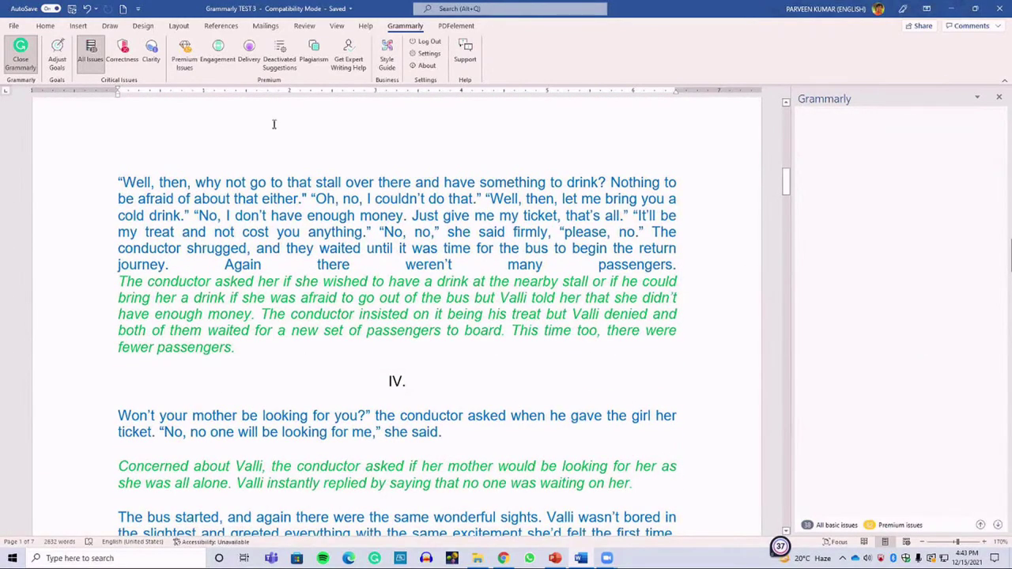
Filter the issues by Correctness and by Clarity, then close Grammarly and the Word document.
left_click(124, 60)
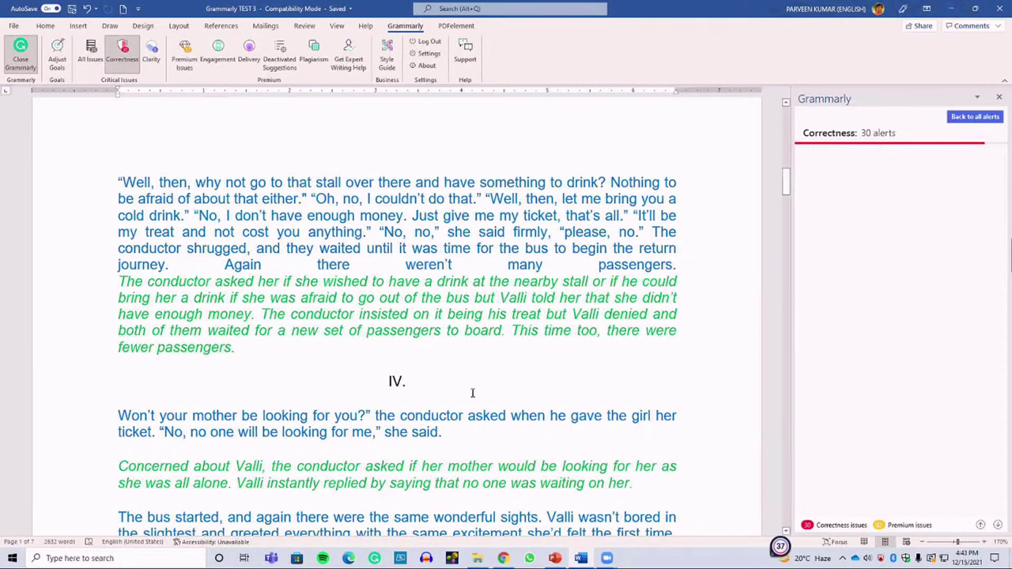
left_click(152, 57)
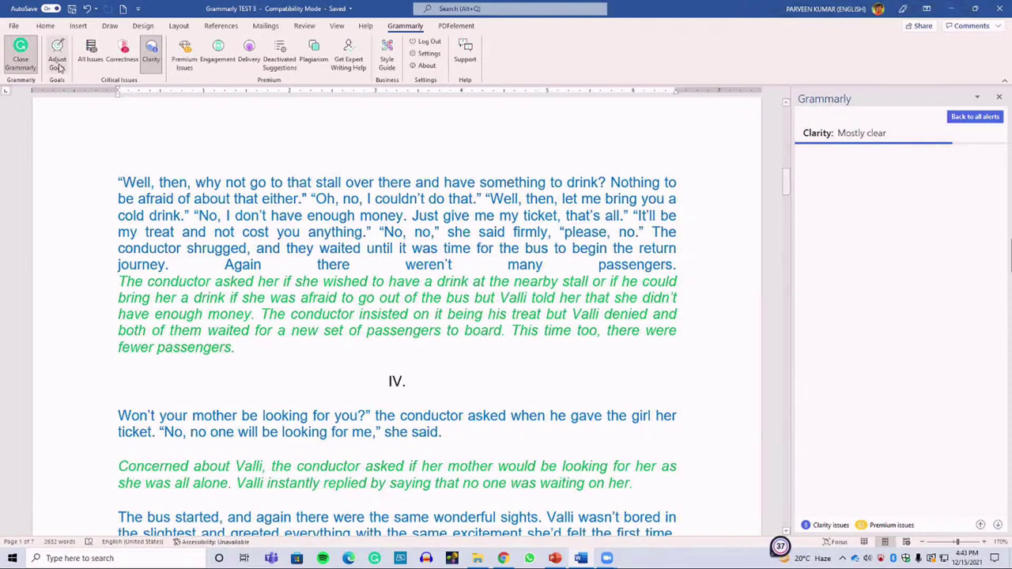
left_click(21, 54)
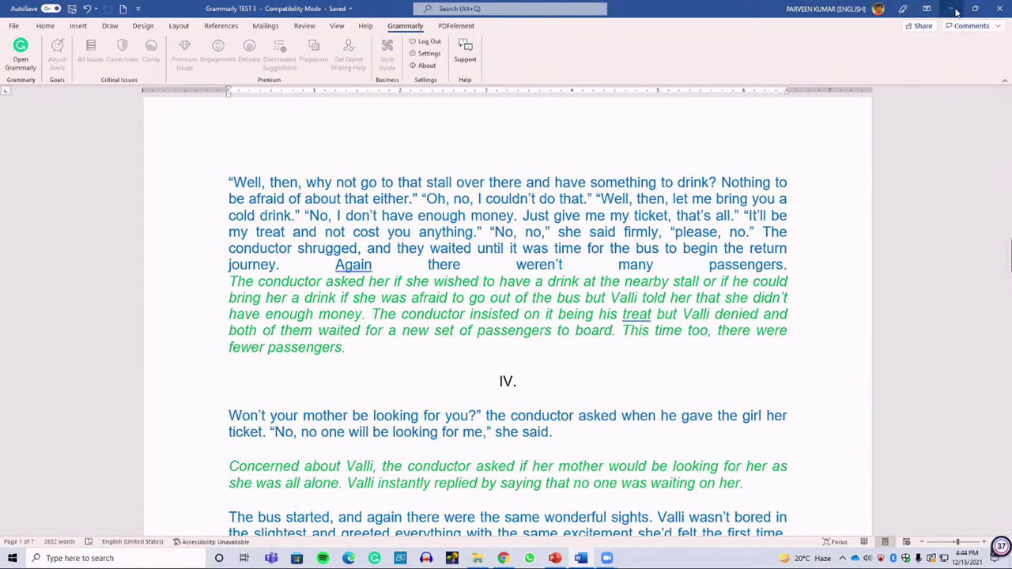
left_click(1000, 9)
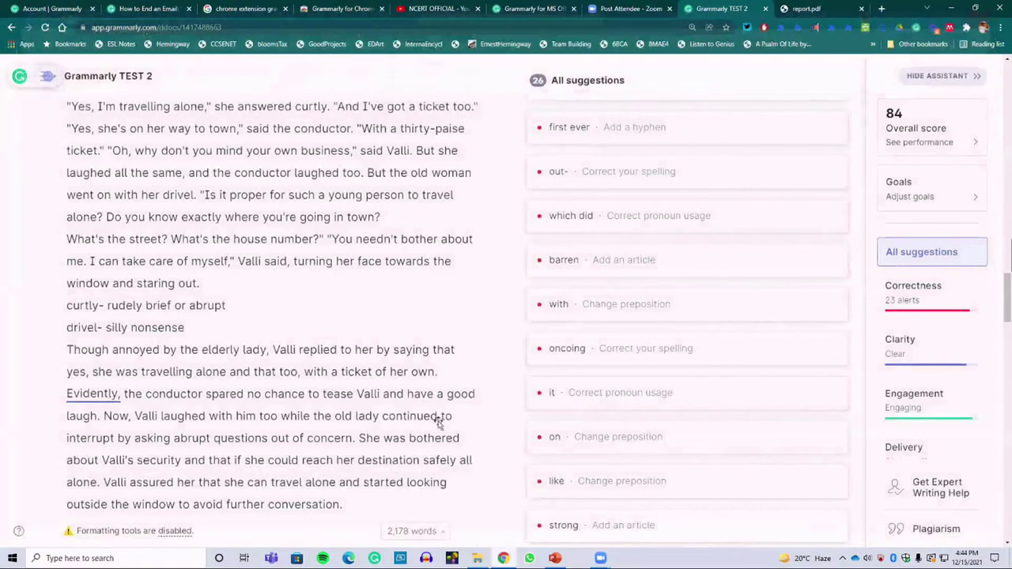
Return to Grammarly TEST 2 in Chrome and dismiss the "Shortcuts and settings" tip.
left_click(506, 558)
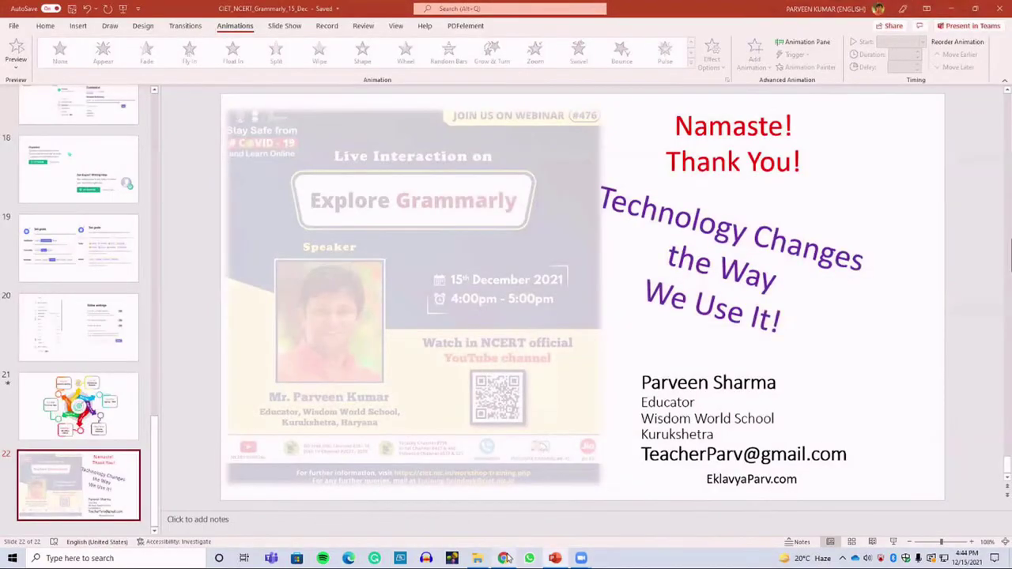
left_click(506, 559)
scroll(366, 261, "up", 15)
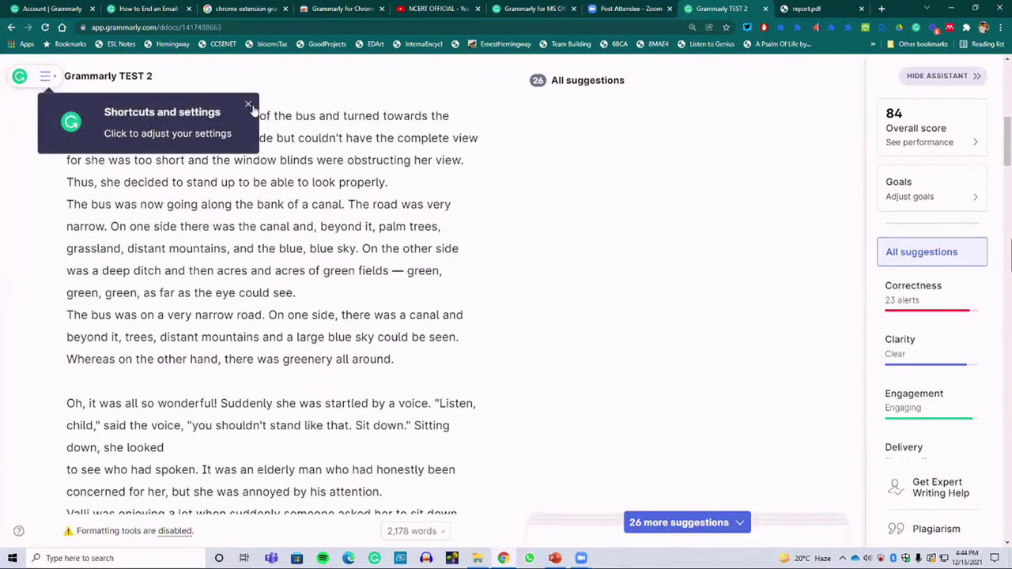
left_click(247, 104)
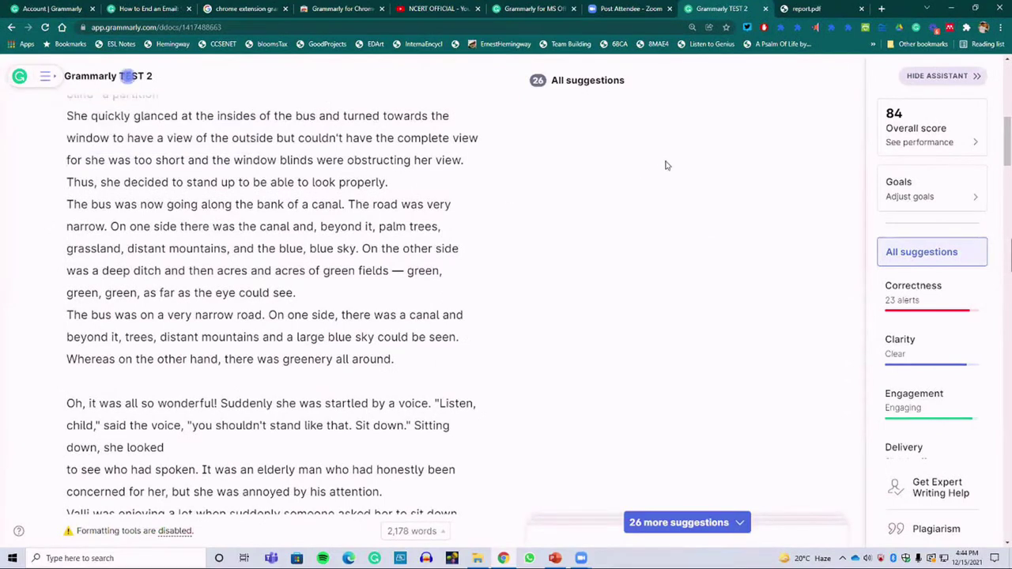
View the "chrome extension grammarly" search results, the Grammarly for Chrome store page and the installed extension's popup.
left_click(255, 10)
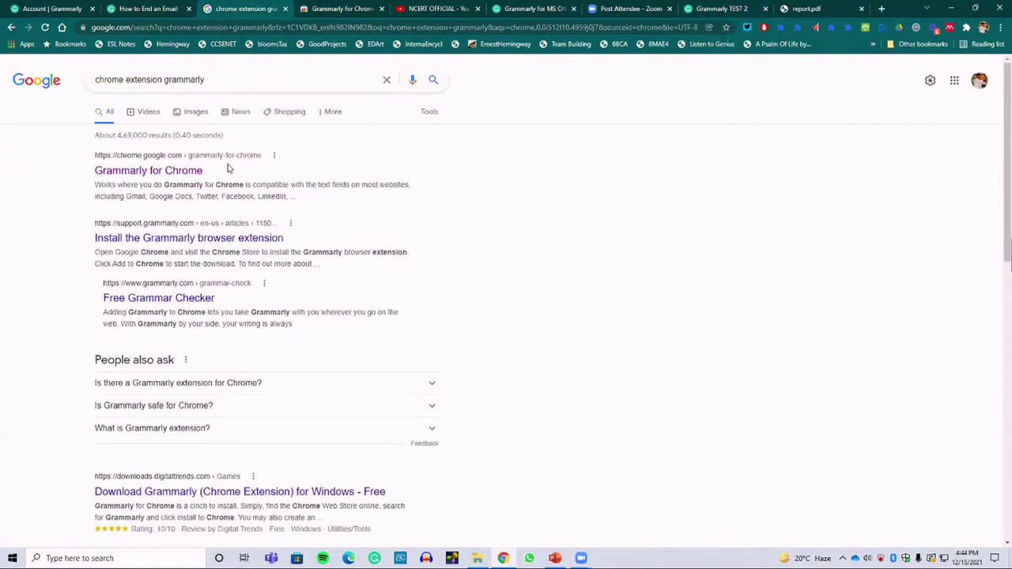
left_click(336, 8)
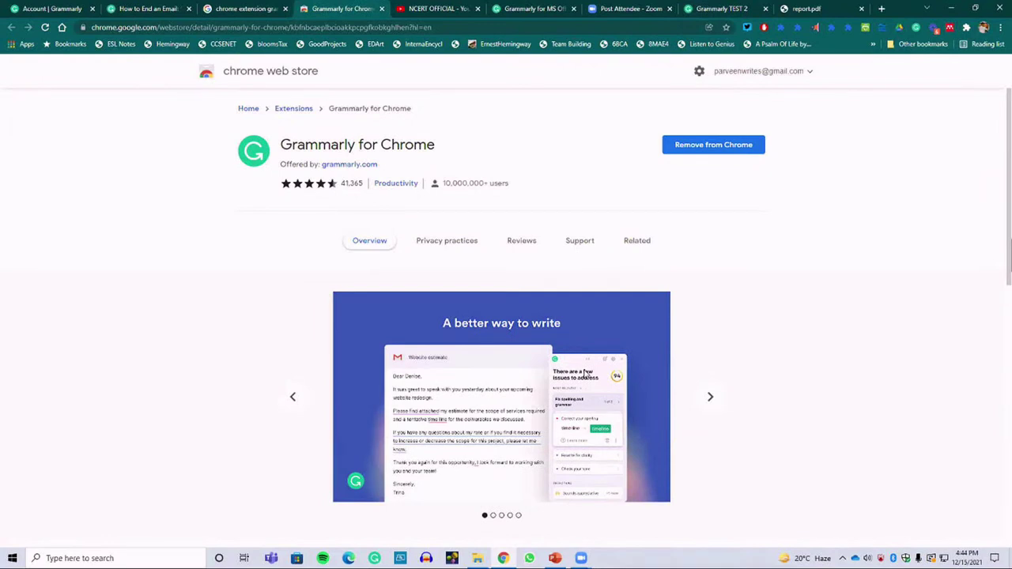
left_click(915, 31)
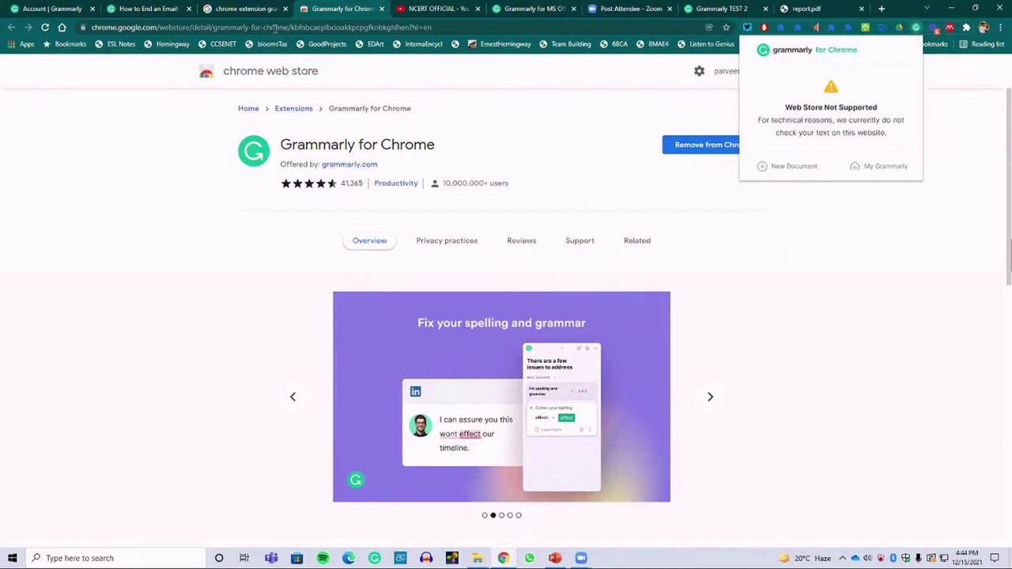
Load twitter.com/home in place of the "chrome extension grammarly" search results and open the account's own profile.
left_click(244, 9)
left_click(241, 27)
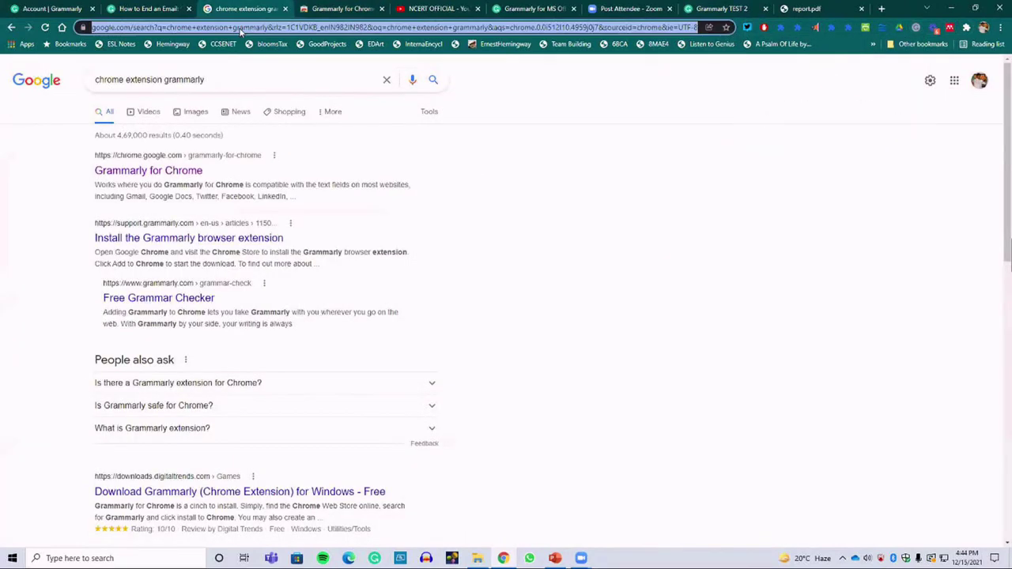
type("twi")
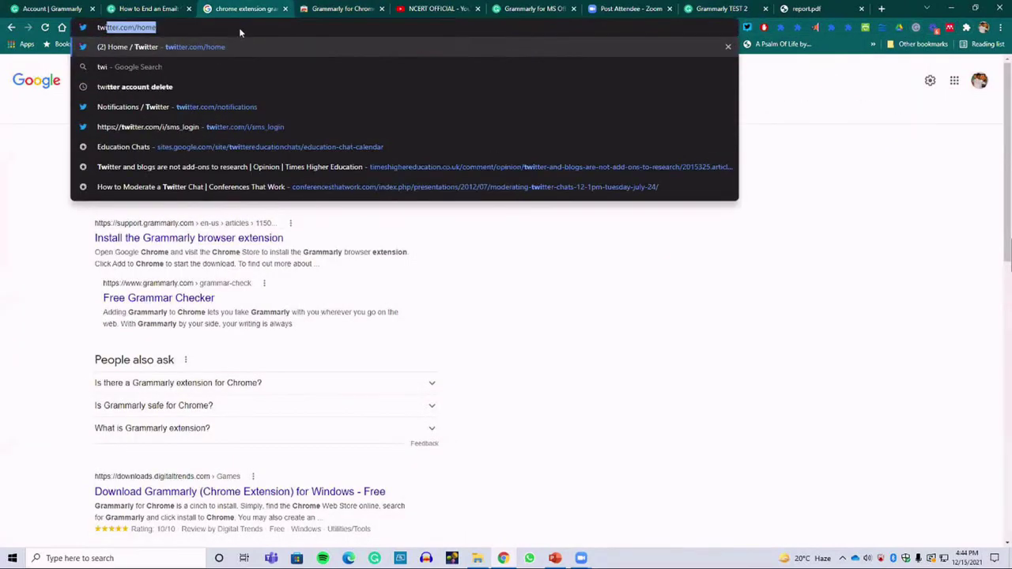
key("Return")
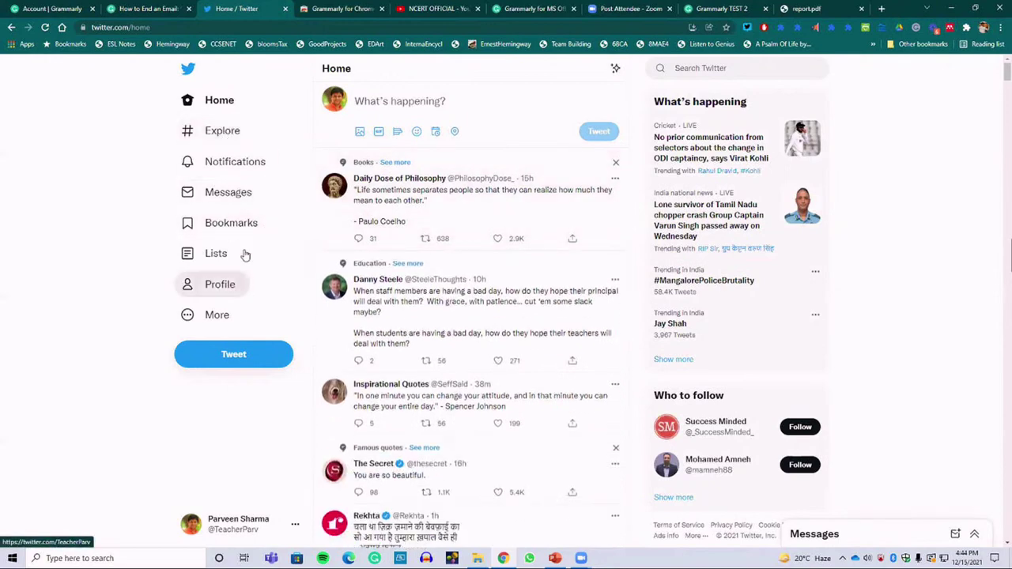
left_click(221, 284)
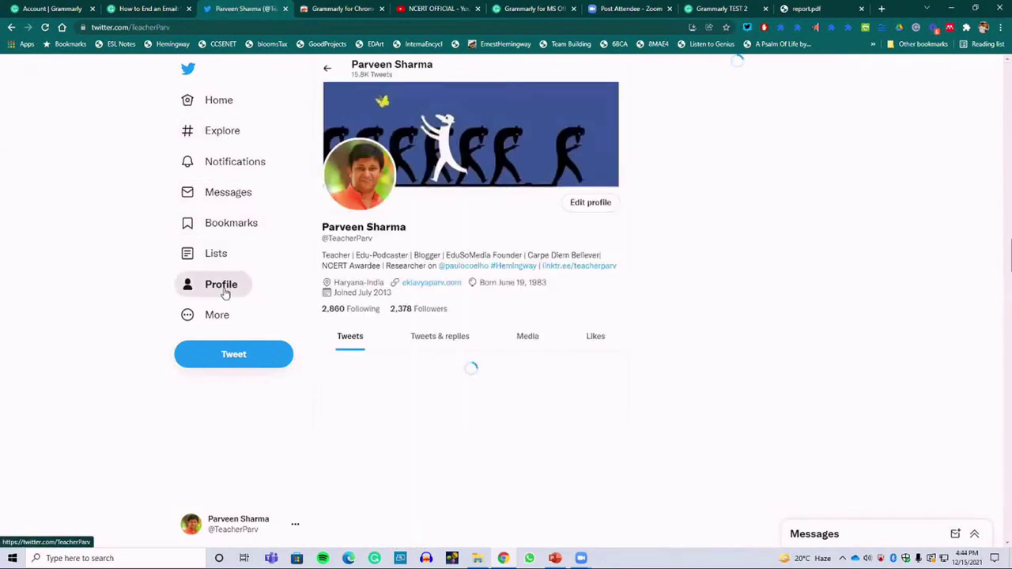
Draft a reply to the retweeted NCERT "Explore Grammarly" webinar tweet with the text "they are welldone to the".
scroll(464, 381, "down", 5)
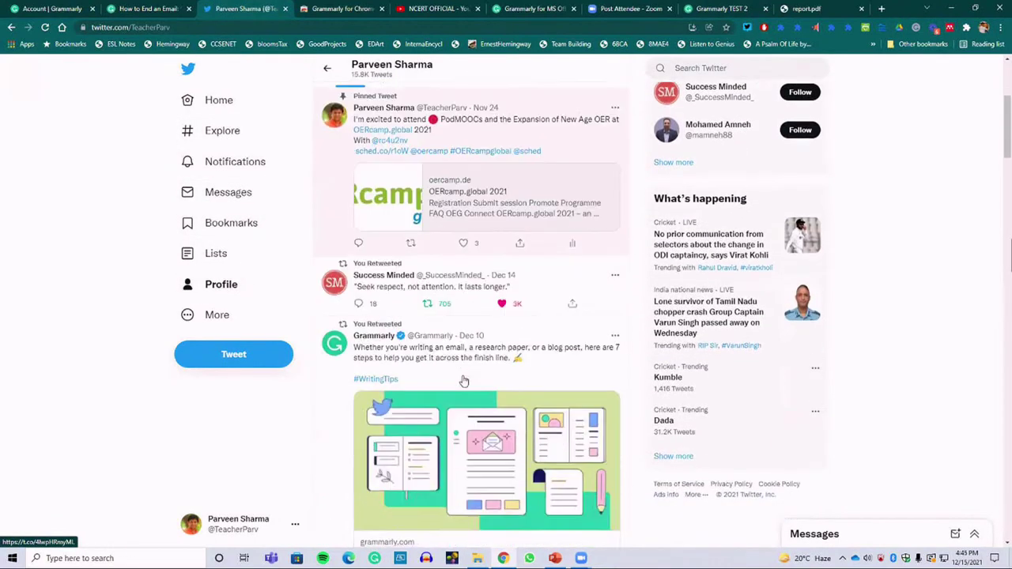
scroll(464, 381, "down", 10)
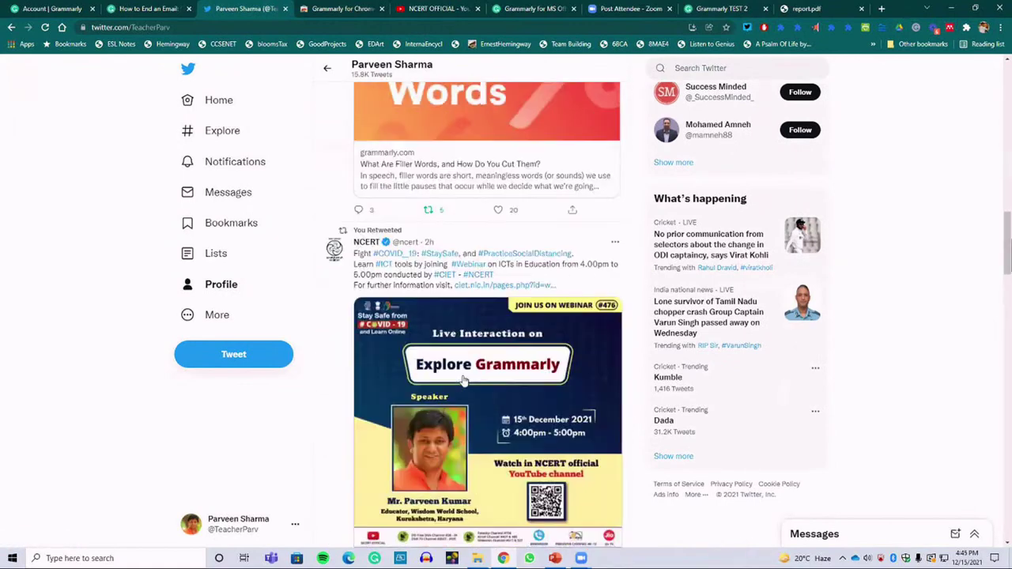
scroll(513, 278, "down", 3)
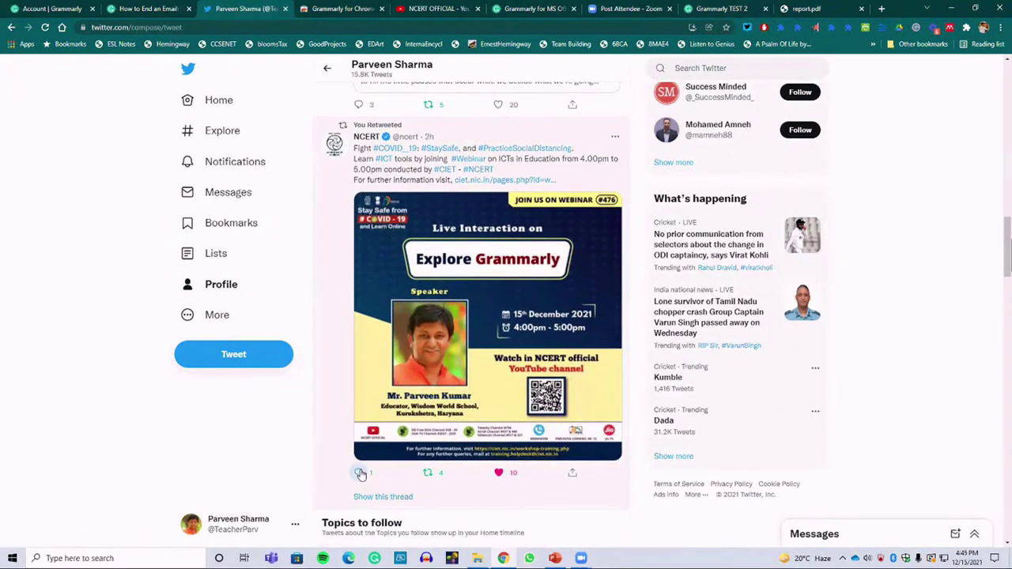
left_click(358, 472)
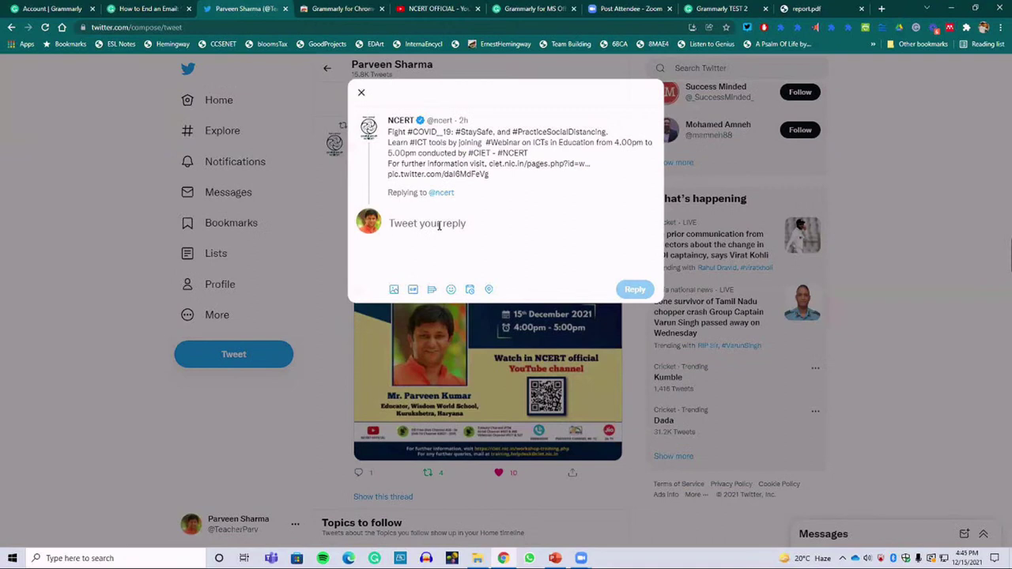
type("they are ")
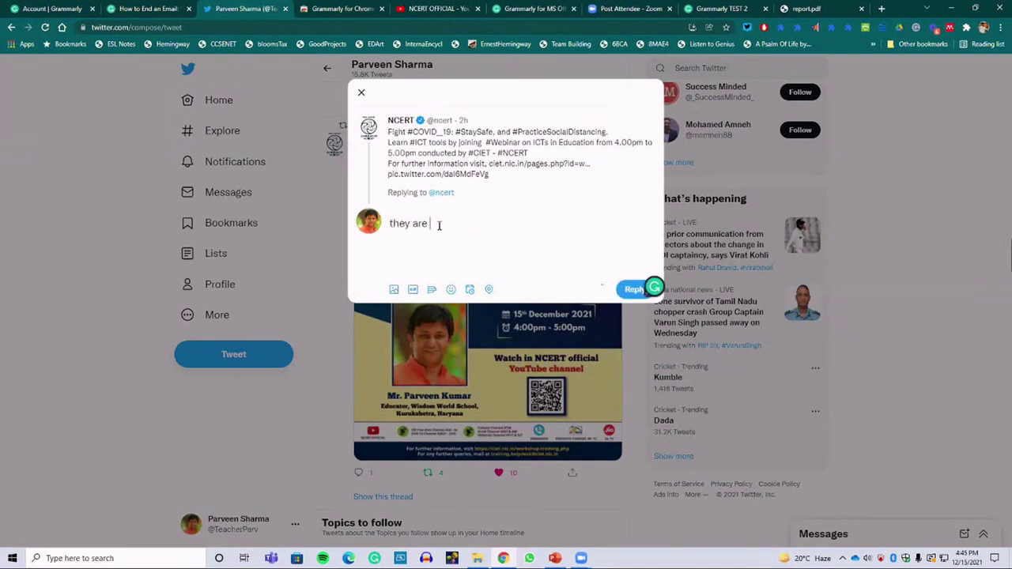
type("welldone to the")
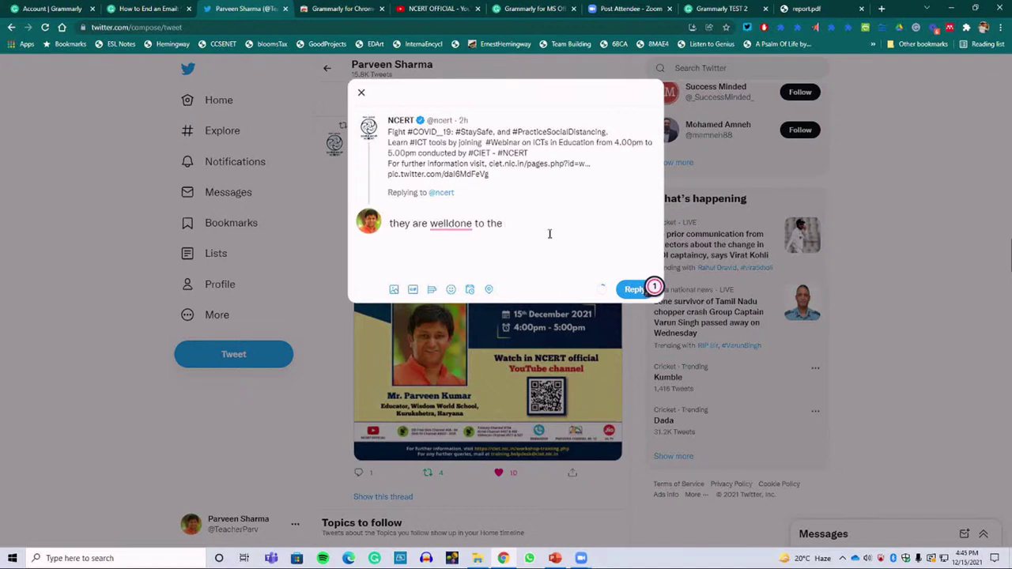
Replace the drafted reply to the NCERT tweet with the text "There attempts are goood".
left_click_drag(526, 230, 325, 232)
type("They")
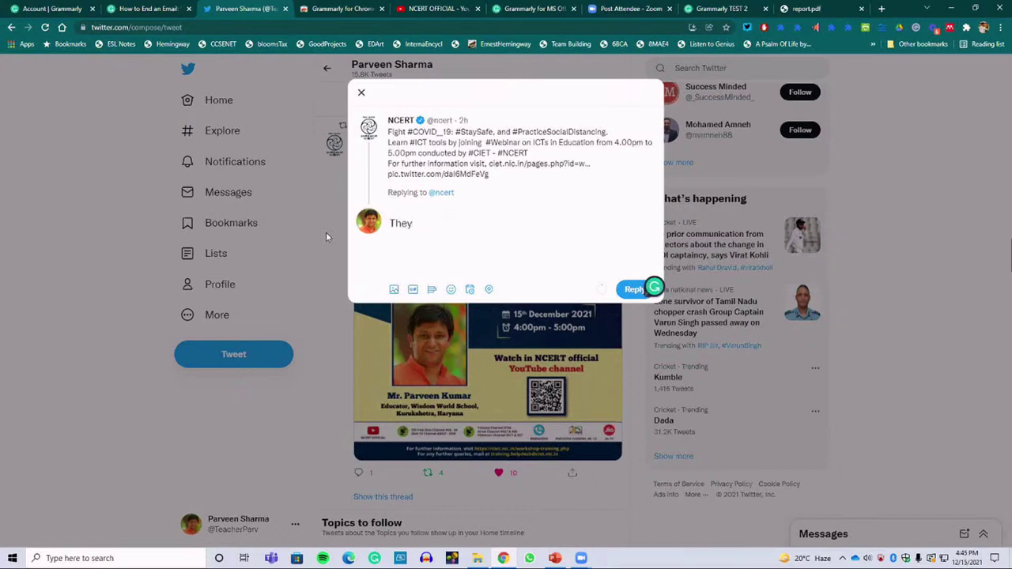
key("BackSpace")
type("re attempts are goo")
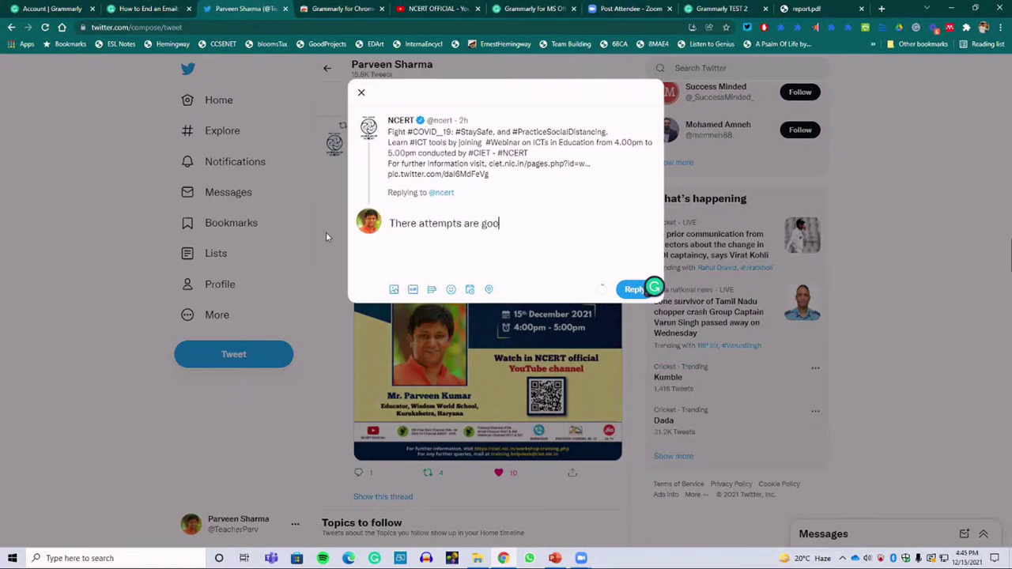
type("od")
Delete the drafted reply text and close the reply window without posting.
left_click_drag(516, 224, 375, 225)
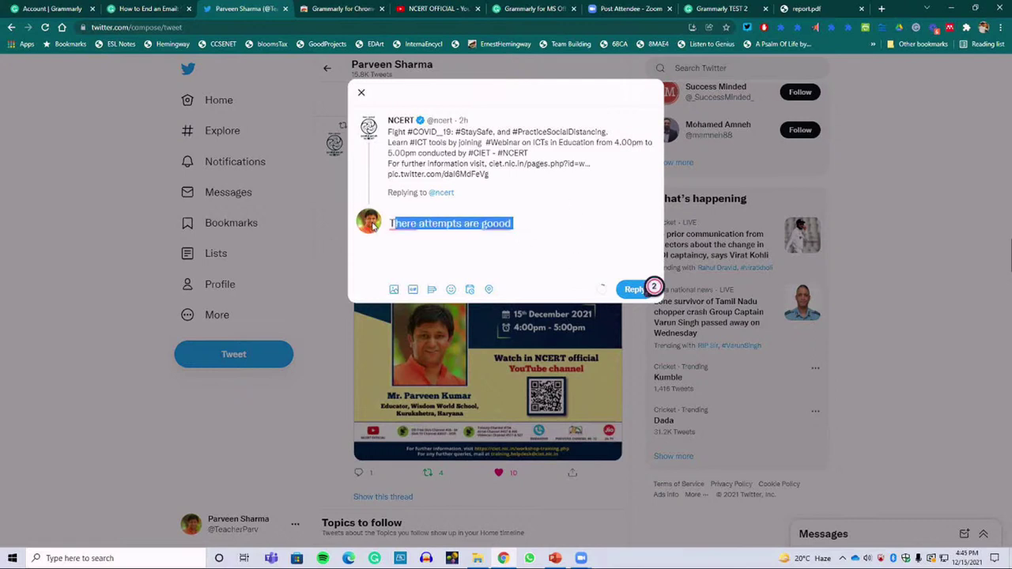
key("BackSpace")
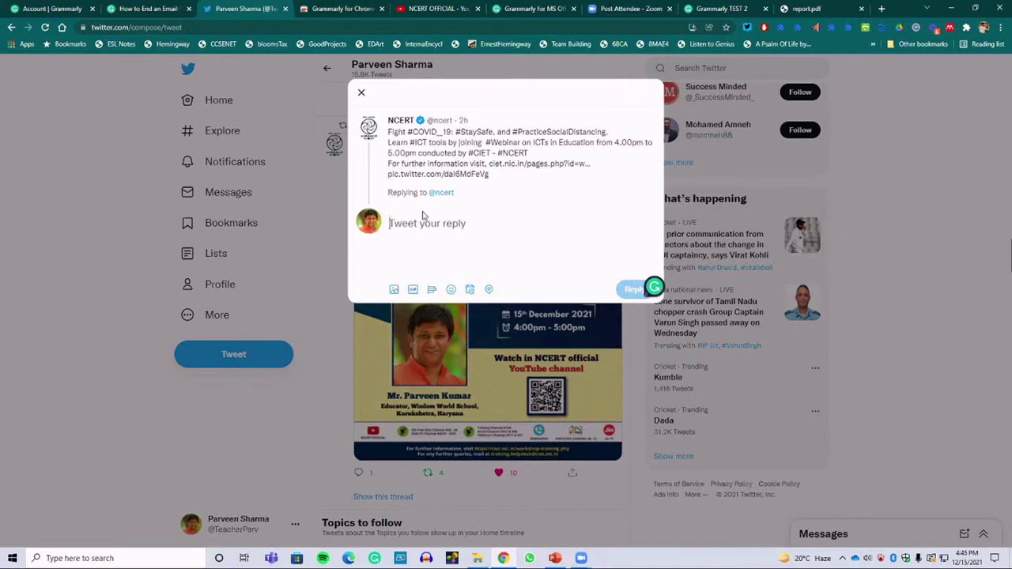
left_click(362, 95)
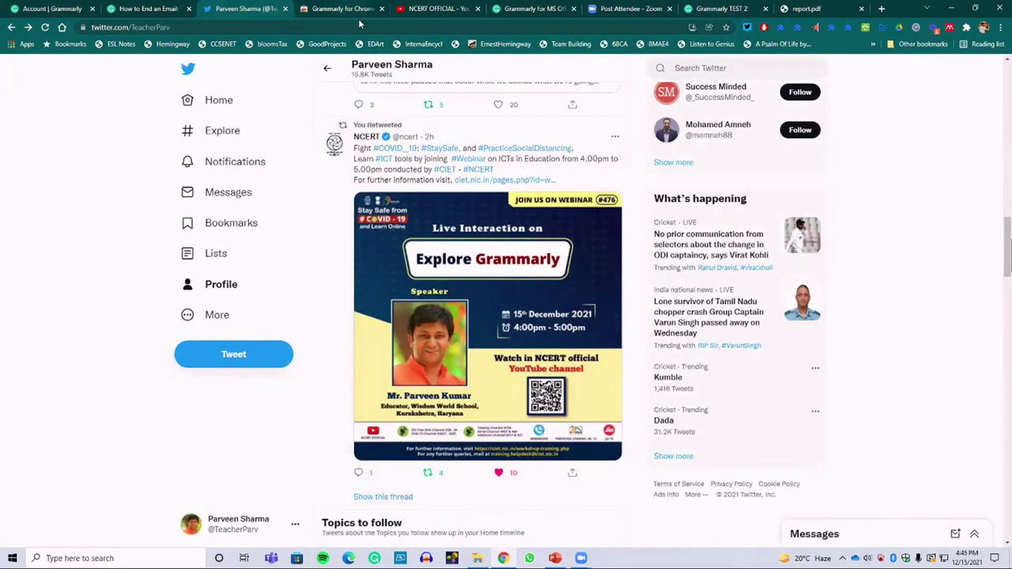
Close the Grammarly for Chrome store page and show the Grammarly for MS Office page.
left_click(342, 9)
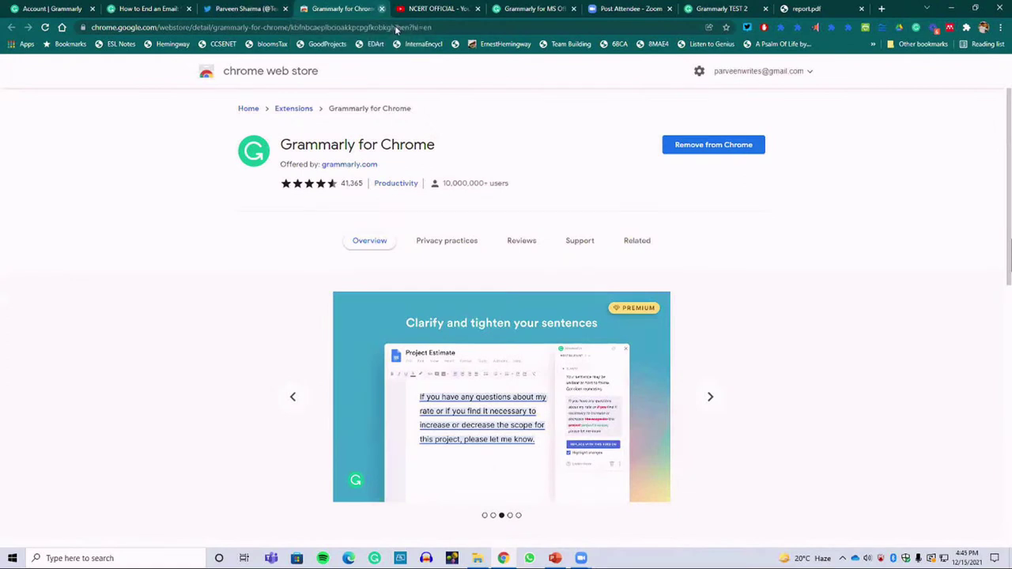
left_click(381, 9)
left_click(419, 9)
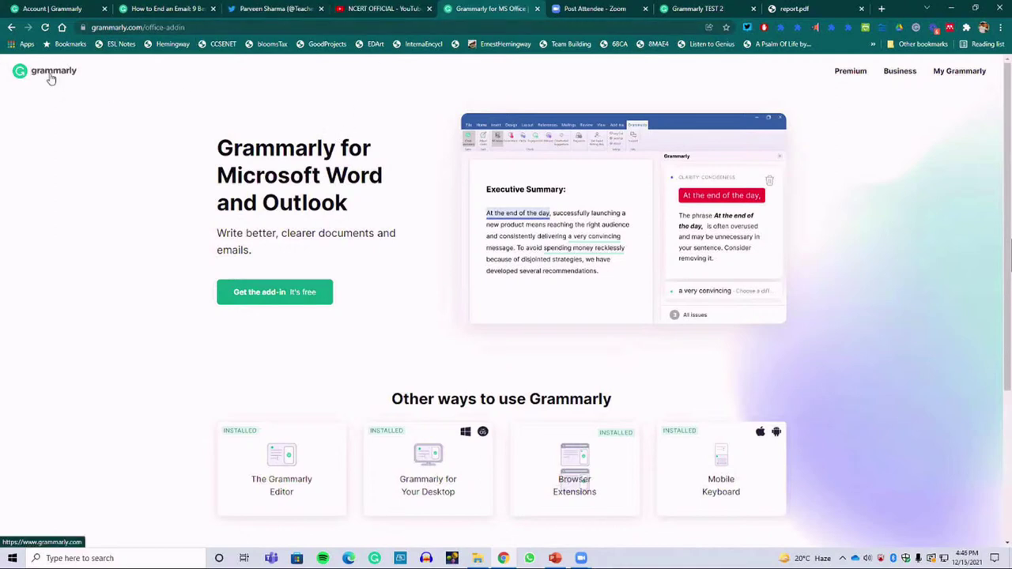
Go from the "How to End an Email" article to the Grammarly blog home page and look through its article list.
left_click(136, 10)
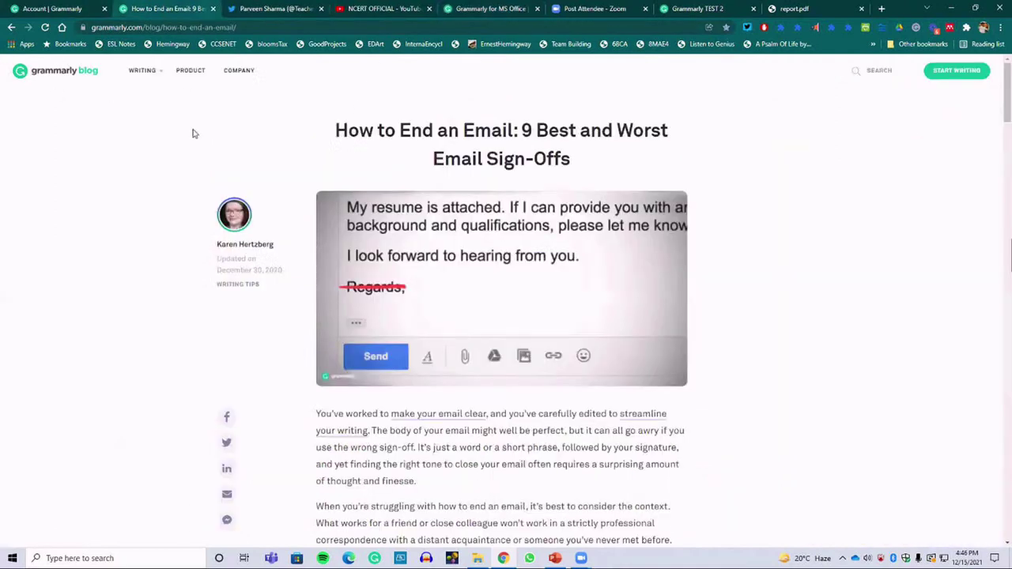
left_click(51, 76)
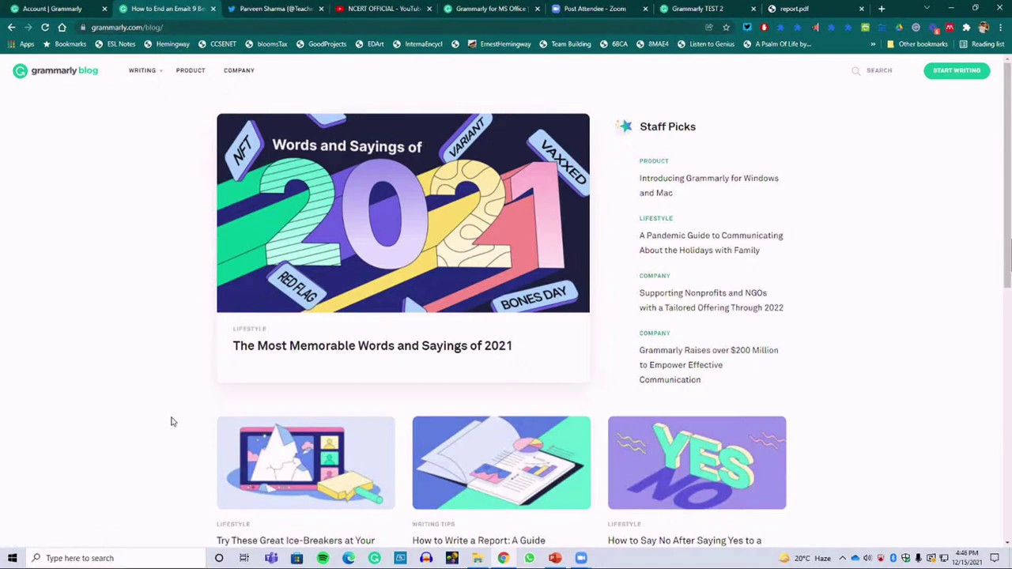
scroll(157, 424, "down", 3)
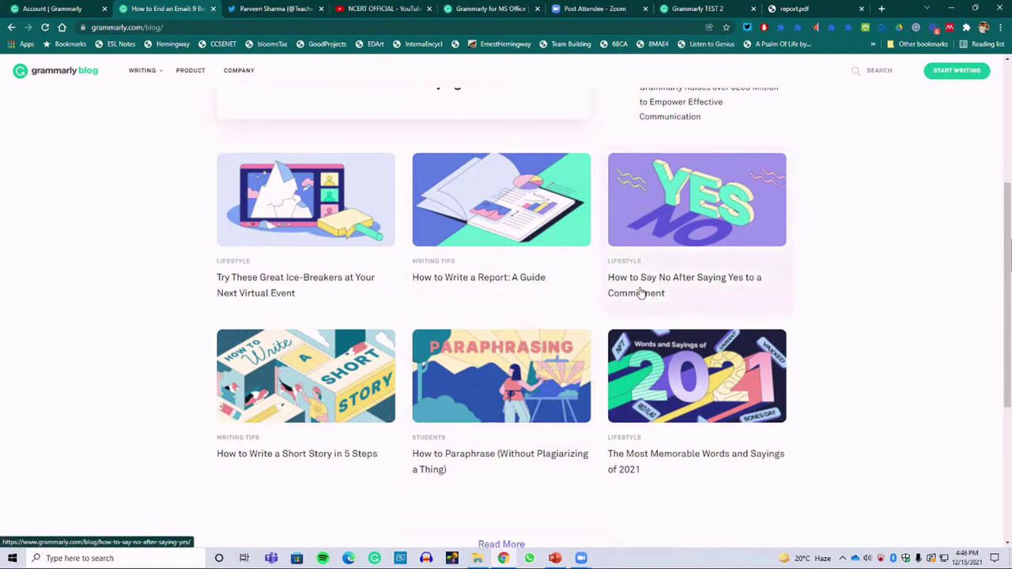
scroll(682, 403, "down", 2)
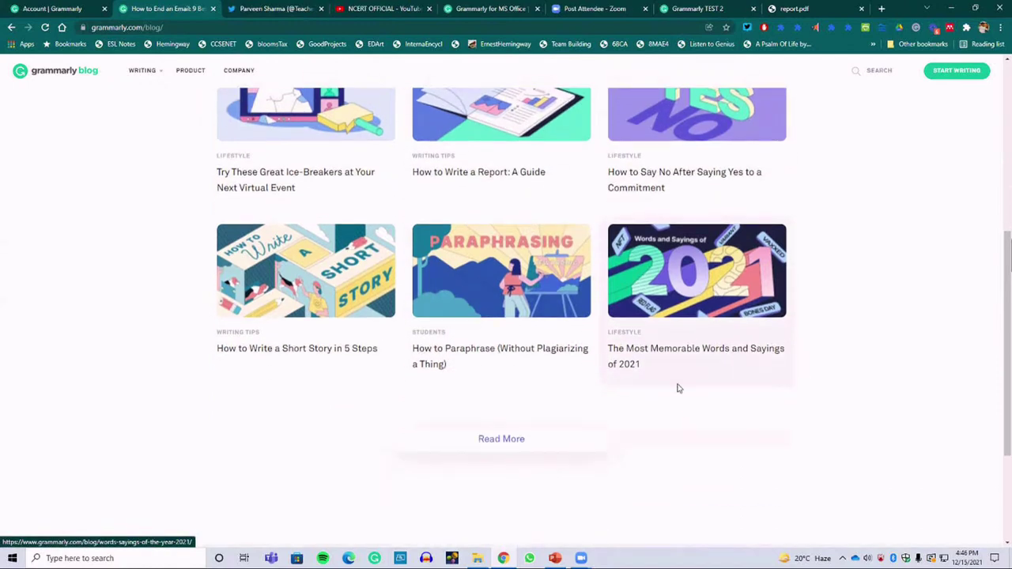
Open the article "The Most Memorable Words and Sayings of 2021" and examine its "Variant" entry.
left_click(668, 345)
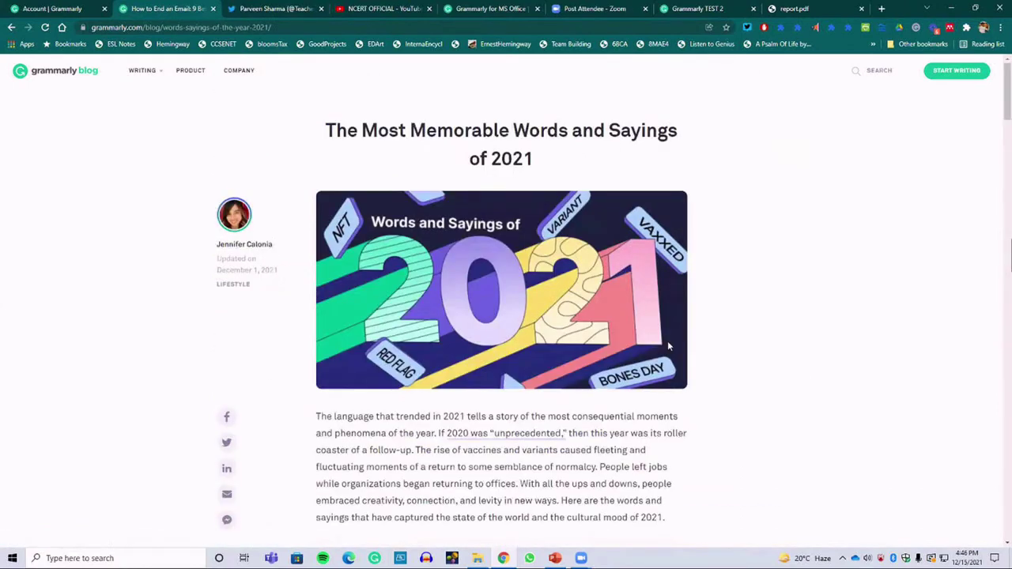
scroll(667, 345, "down", 8)
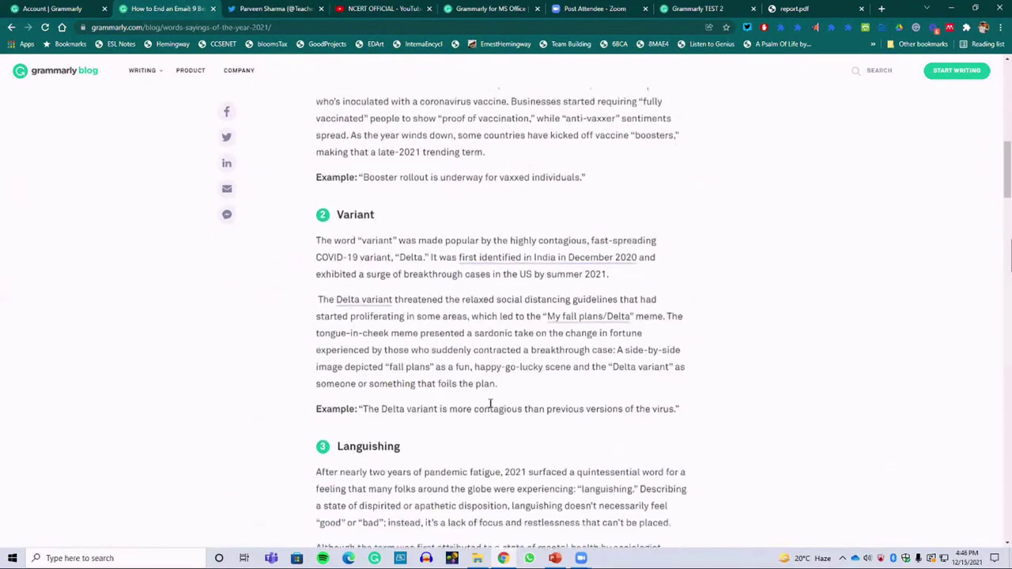
scroll(490, 405, "down", 3)
scroll(488, 407, "up", 3)
double_click(366, 212)
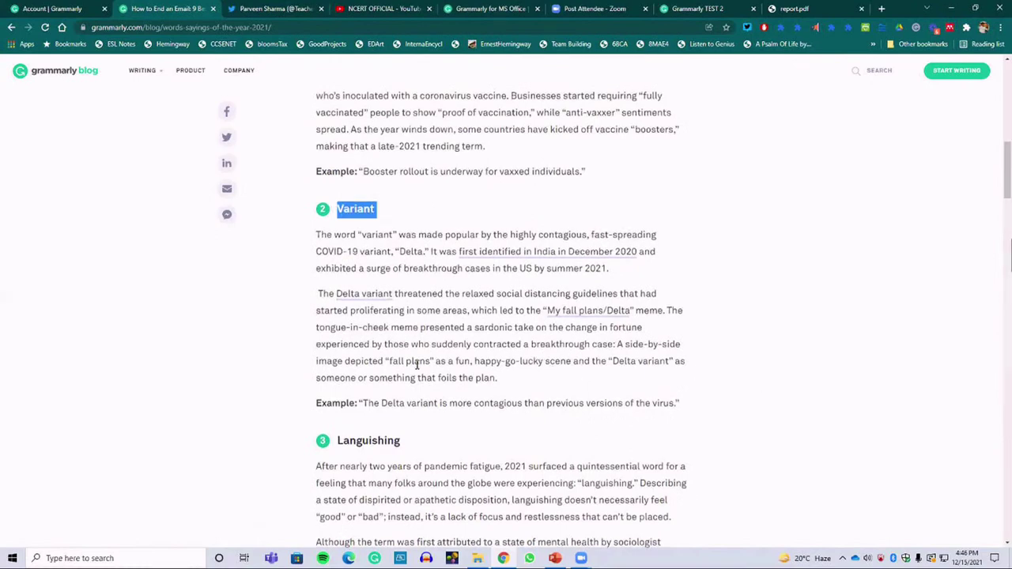
scroll(416, 363, "down", 4)
Return to the blog home page to view its Writing categories, and switch to the Grammarly account settings page.
left_click(45, 78)
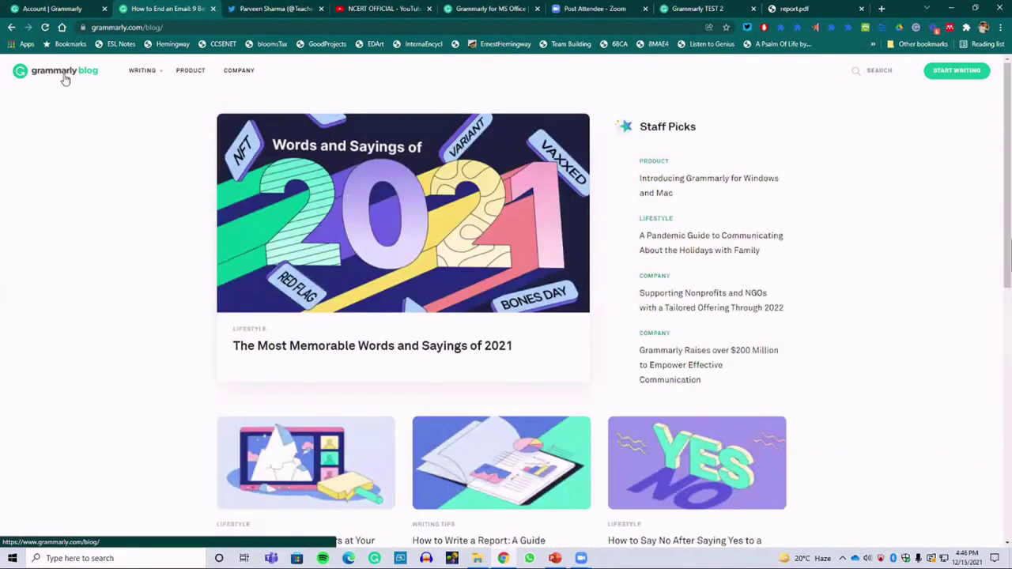
mouse_move(154, 76)
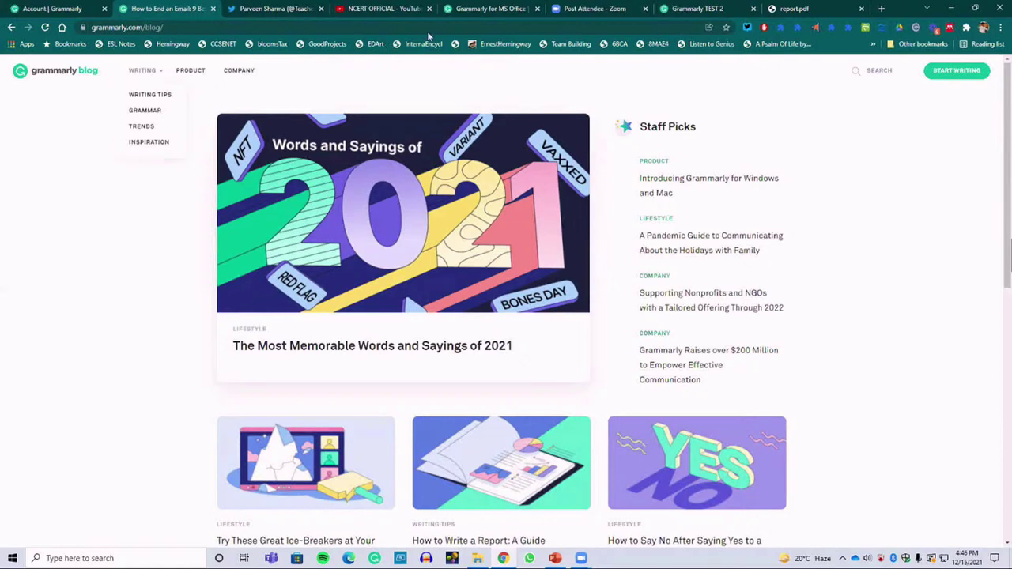
left_click(52, 9)
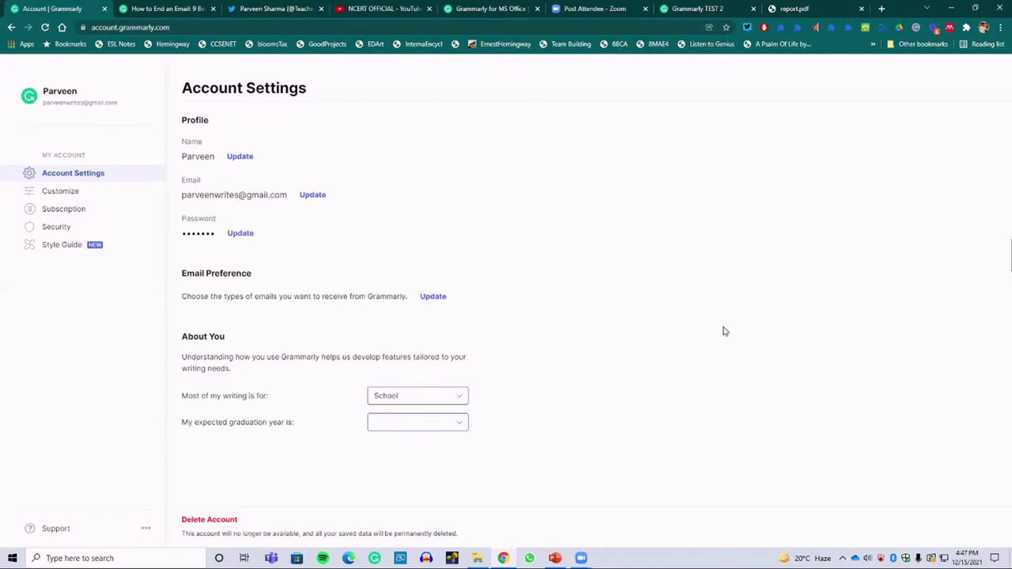
Create a new document from the Grammarly desktop app and bring up its blank editor page in Chrome.
left_click(374, 558)
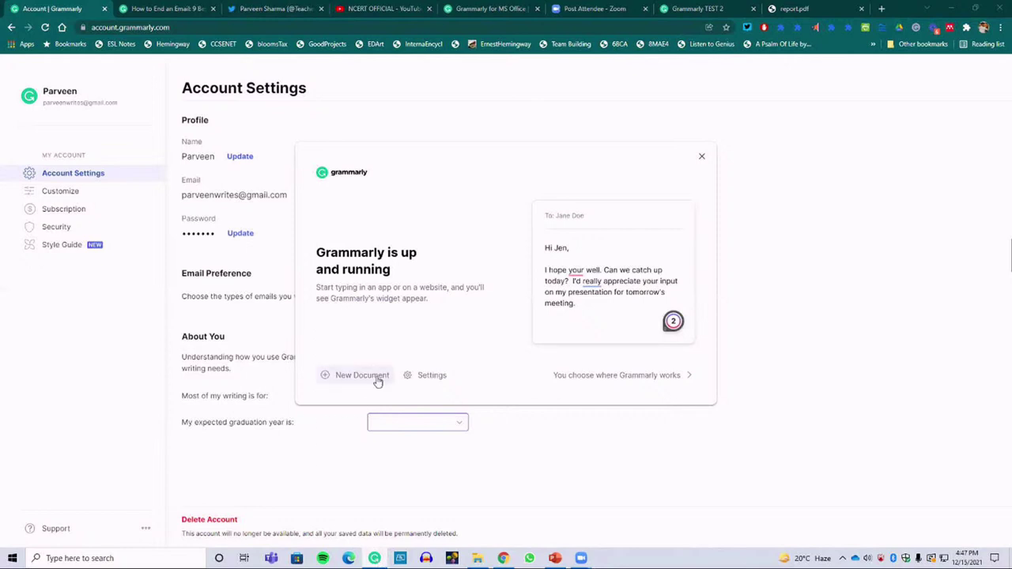
left_click(352, 377)
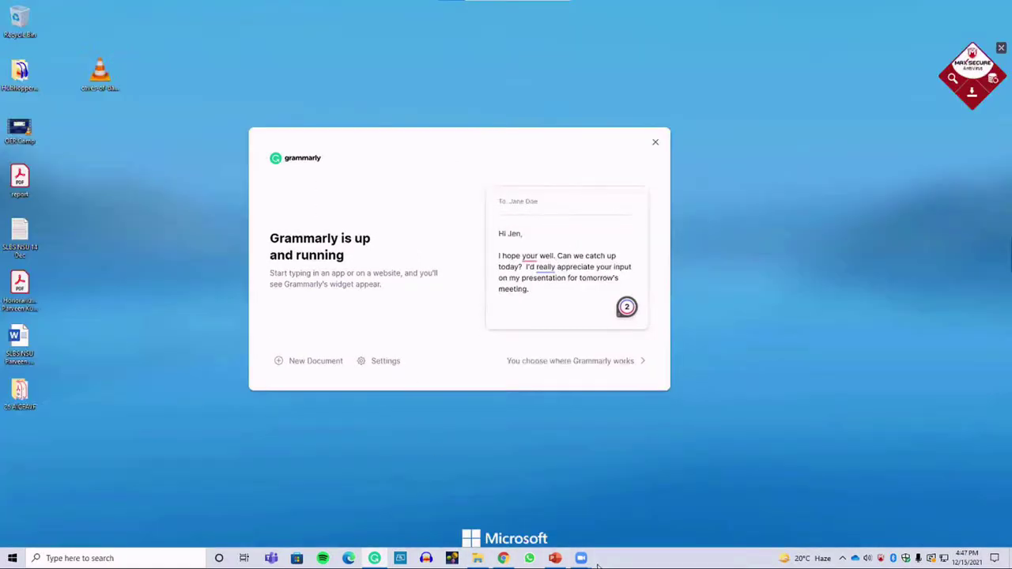
mouse_move(582, 558)
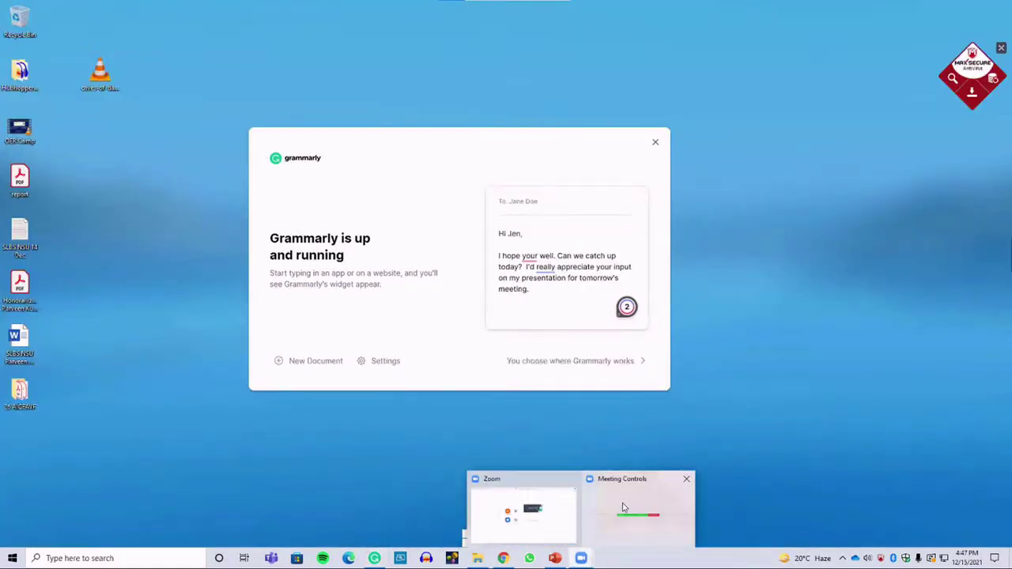
left_click(623, 508)
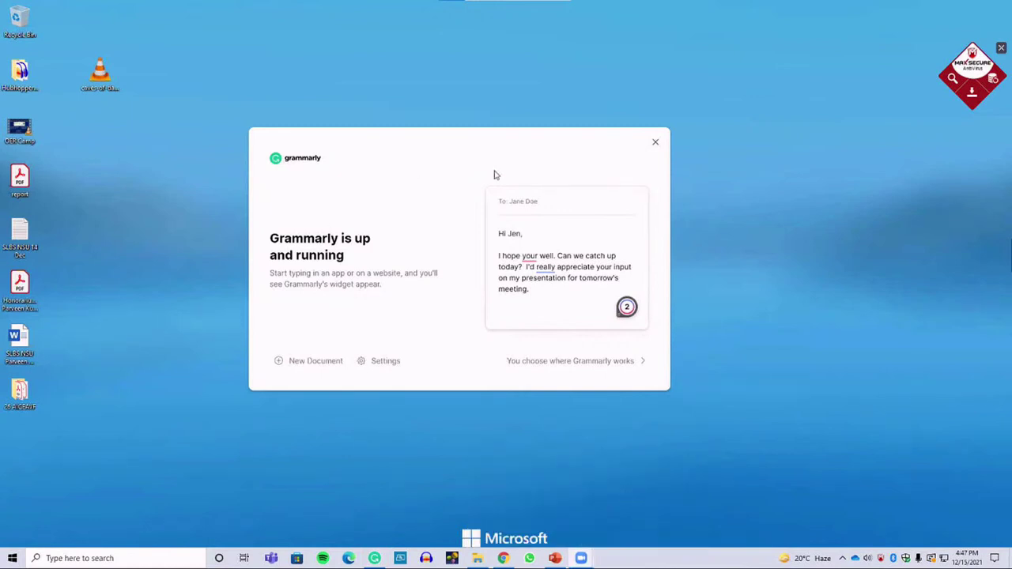
mouse_move(581, 558)
left_click(504, 558)
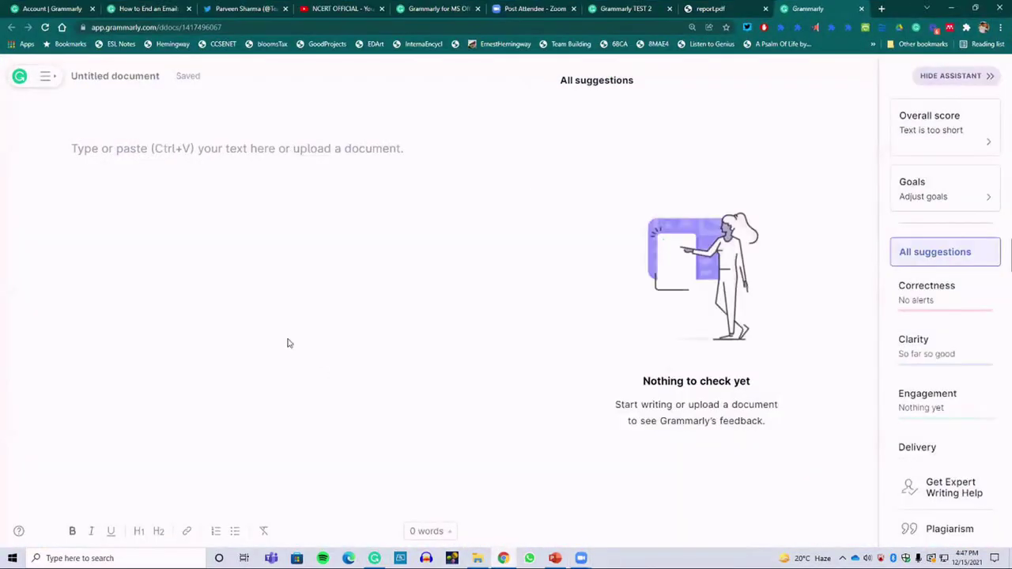